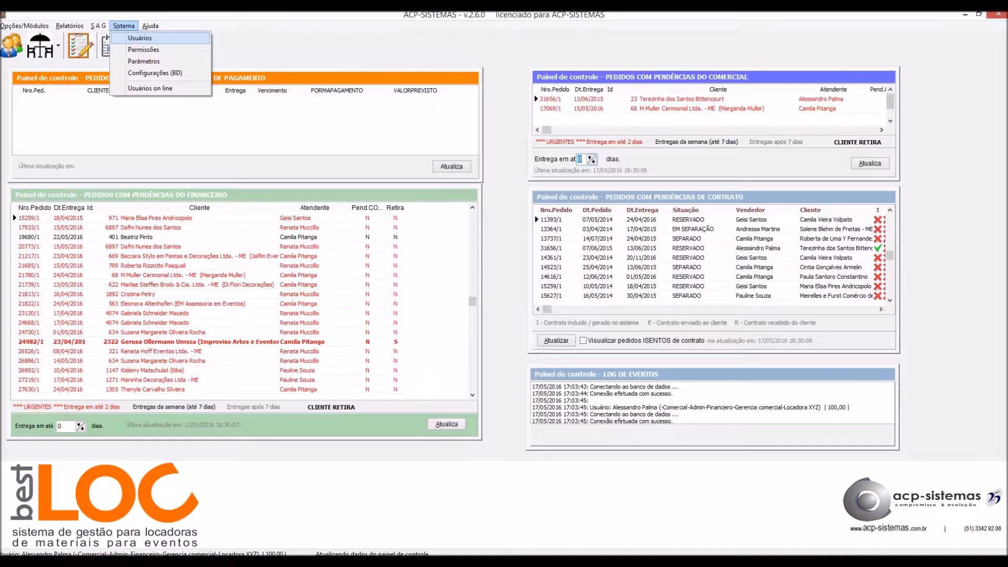
From the Sistema menu, open the Usuários, Grupos, Usuários X Grupos window.
key("Down")
key("Return")
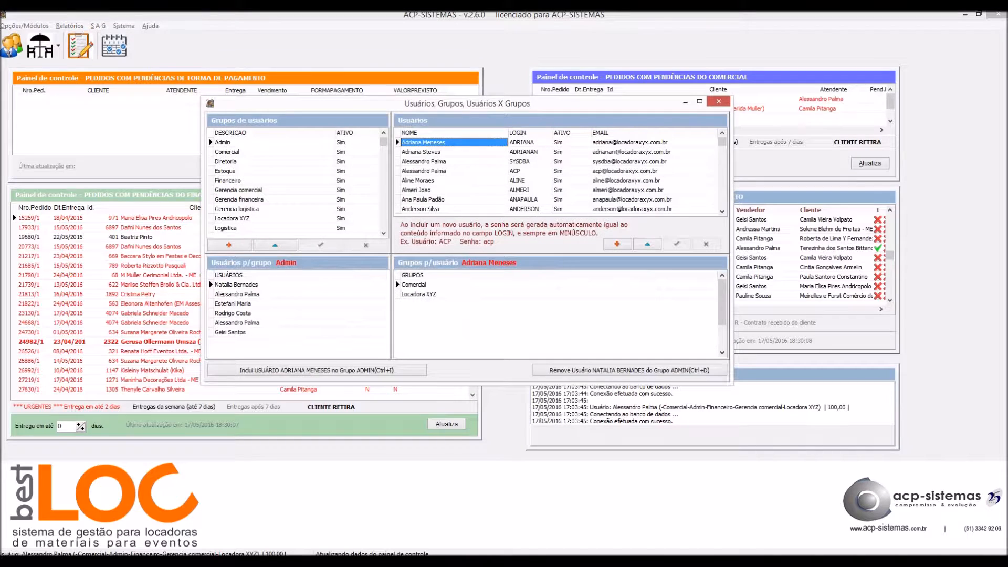
left_click(425, 161)
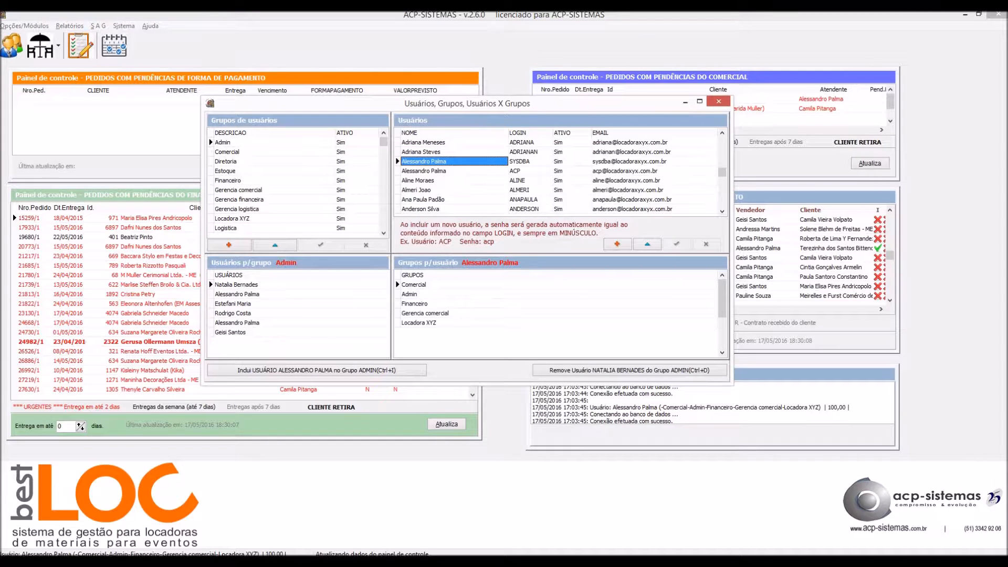
key("Down")
key("Down")
key("Down")
key("Down")
key("Down")
key("Up")
key("Up")
key("Up")
key("Up")
key("Up")
key("Up")
key("Up")
key("Down")
key("Down")
key("Down")
key("Down")
key("Down")
key("Down")
key("Down")
key("Down")
key("Down")
key("Down")
key("Down")
key("Up")
key("Up")
key("Up")
key("Up")
key("Up")
key("Up")
key("Up")
key("Down")
key("Down")
key("Down")
key("Down")
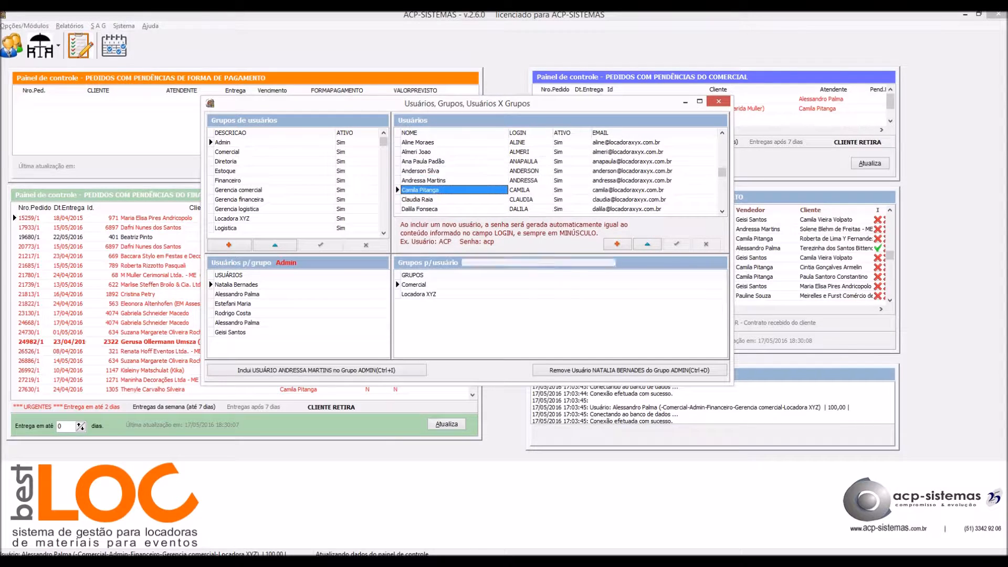
key("Down")
key("Down")
key("Down")
key("Down")
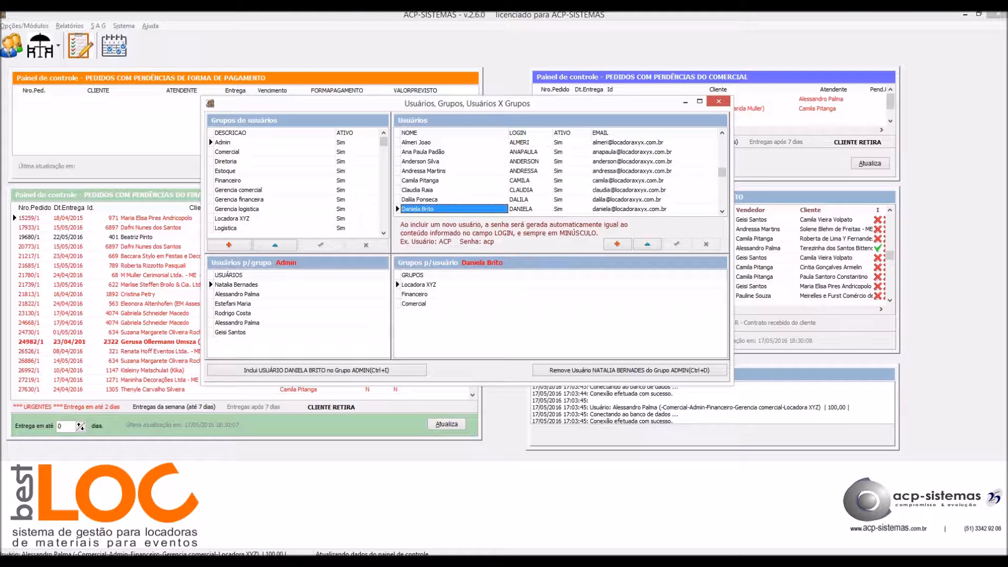
left_click(242, 162)
key("Down")
key("Down")
key("Down")
key("Down")
key("Down")
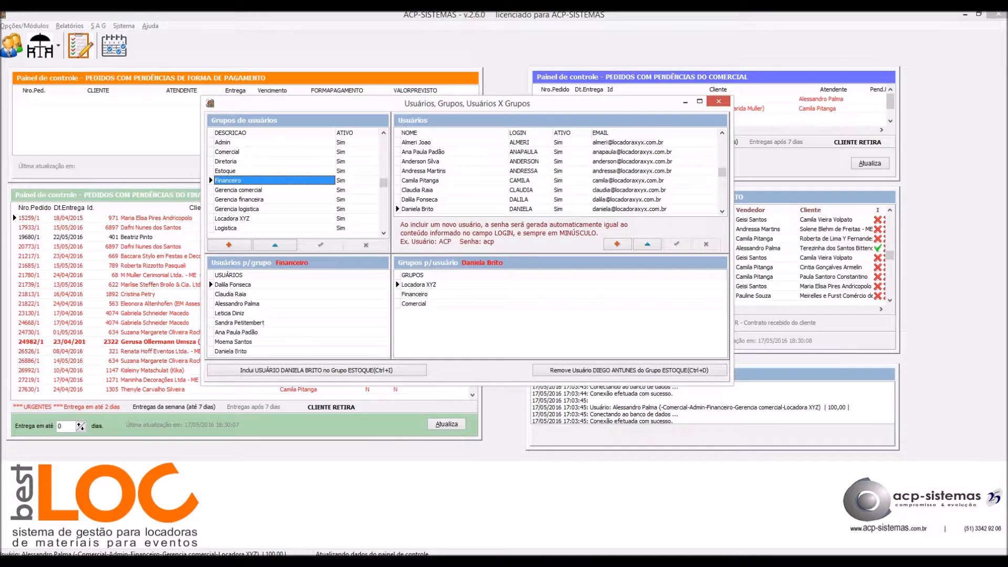
key("Up")
key("Up")
key("Up")
key("Up")
key("Up")
key("Up")
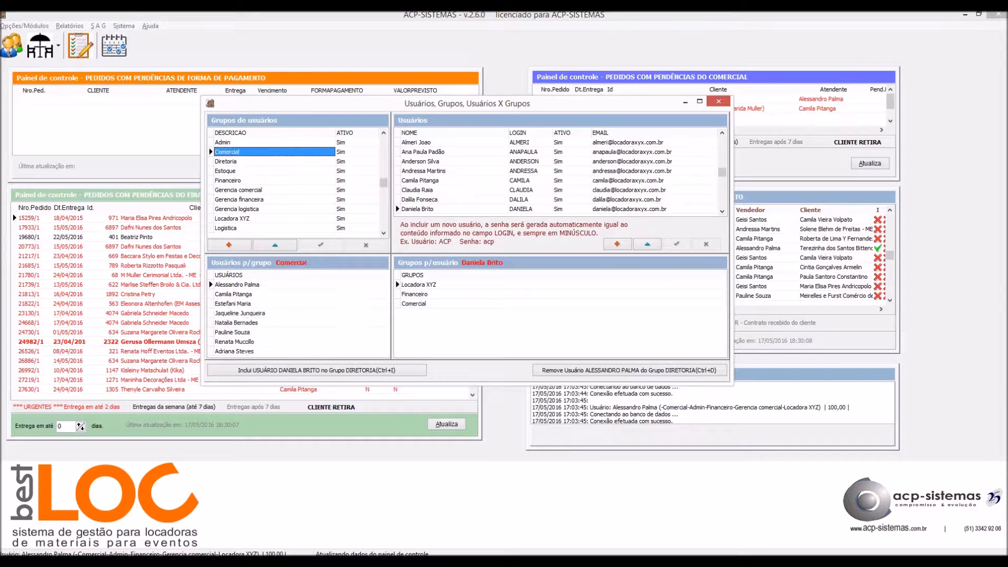
key("Down")
key("Down")
key("Down")
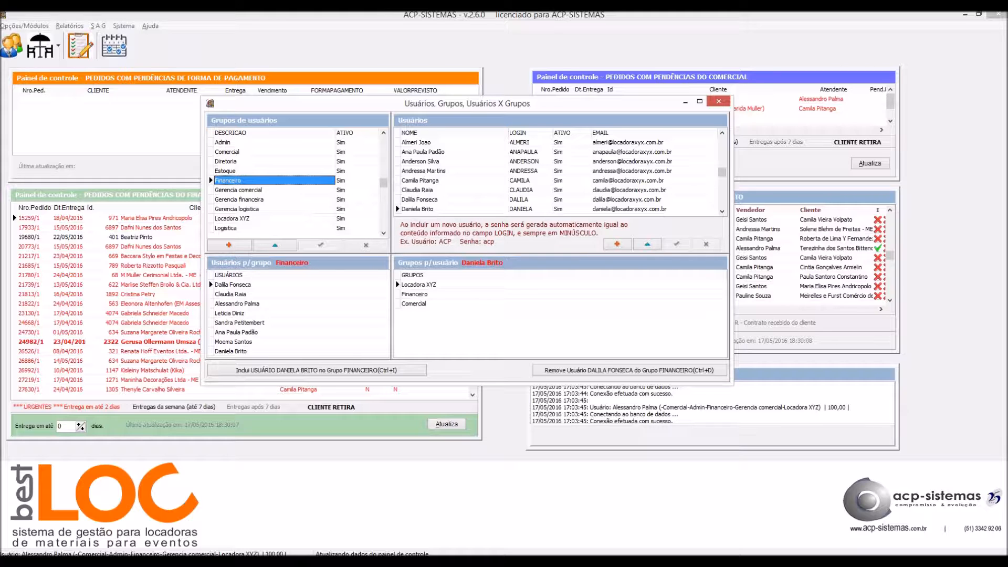
left_click(420, 181)
left_click(228, 181)
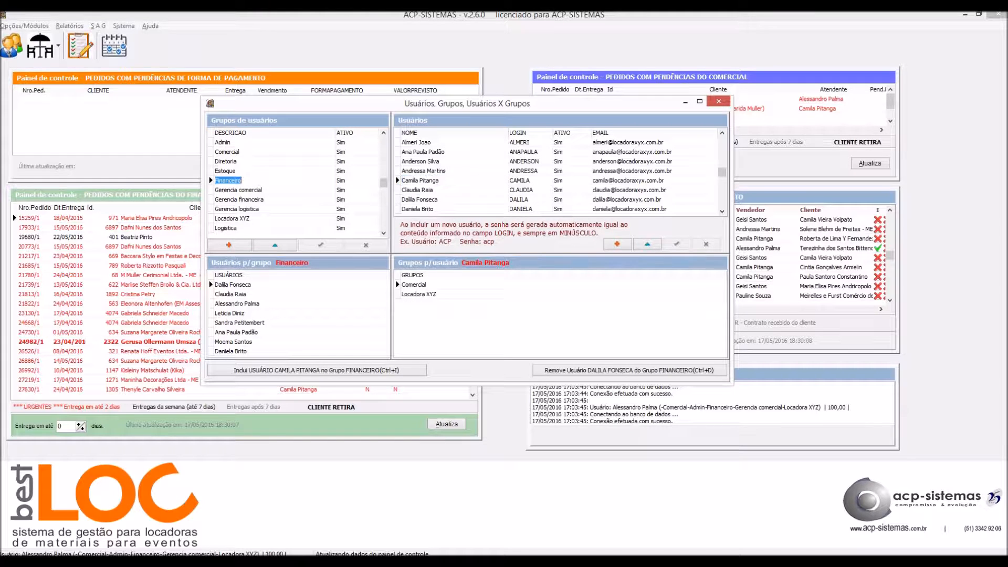
left_click(424, 171)
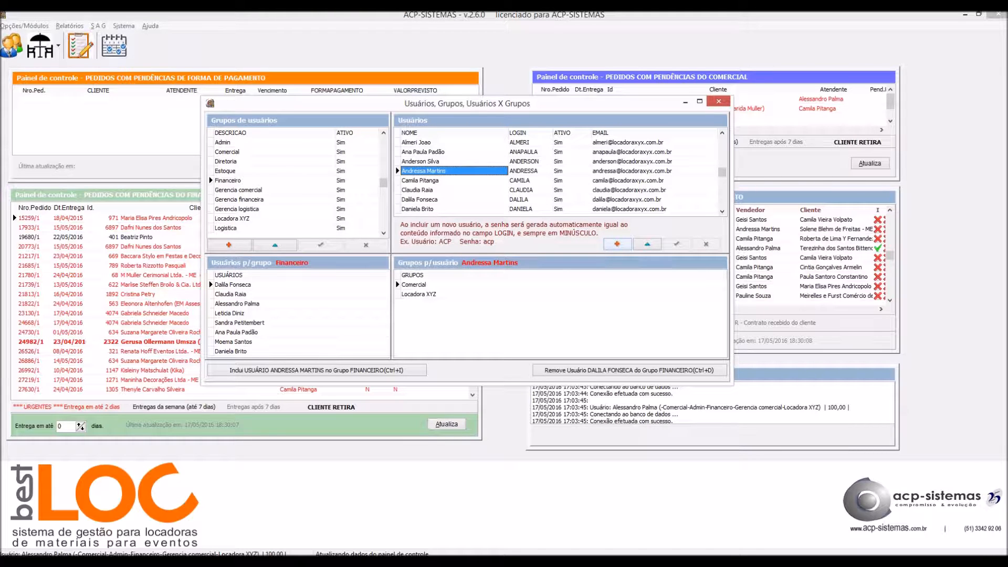
Add a blank user row with the + button and acknowledge the permissions warning.
left_click(617, 244)
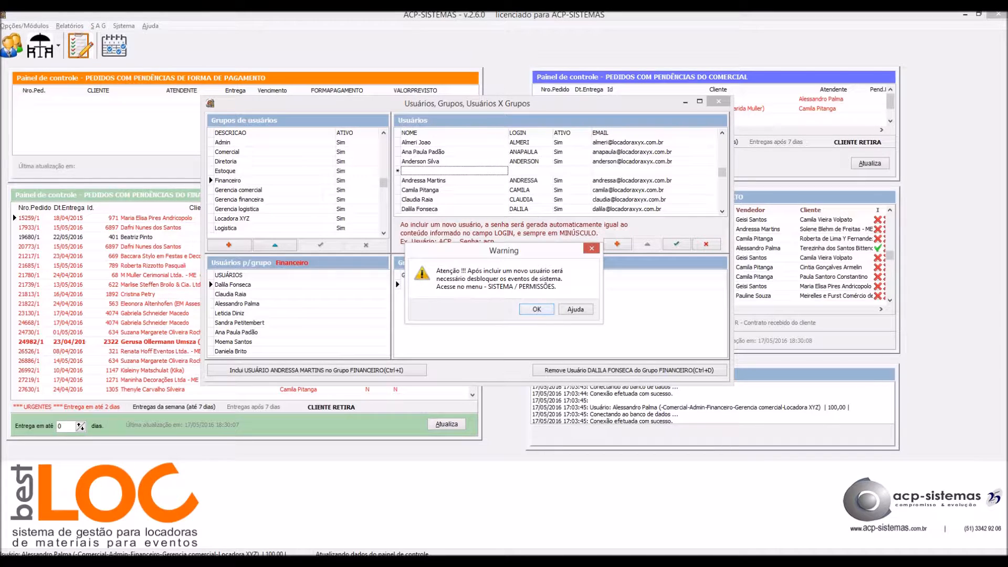
key("Return")
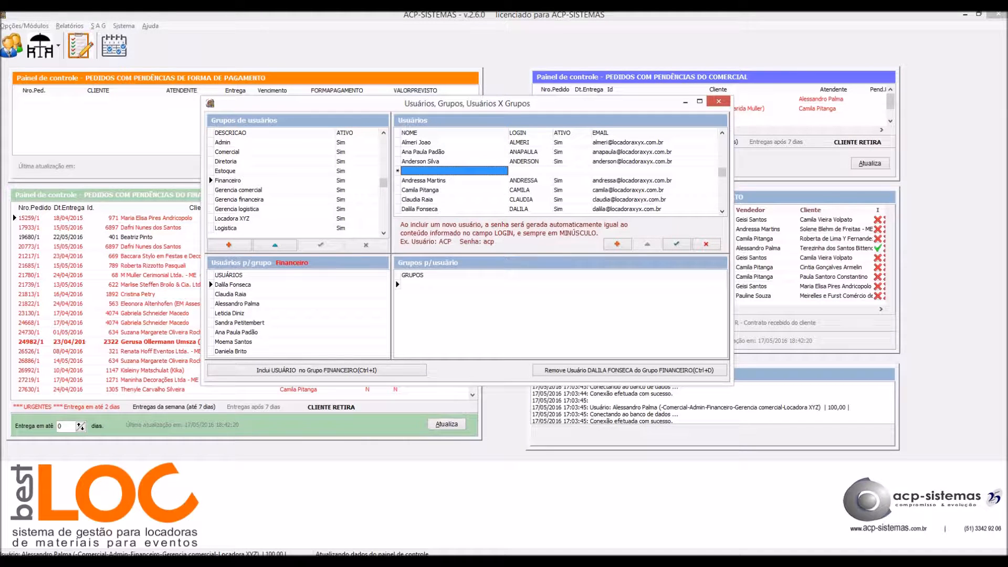
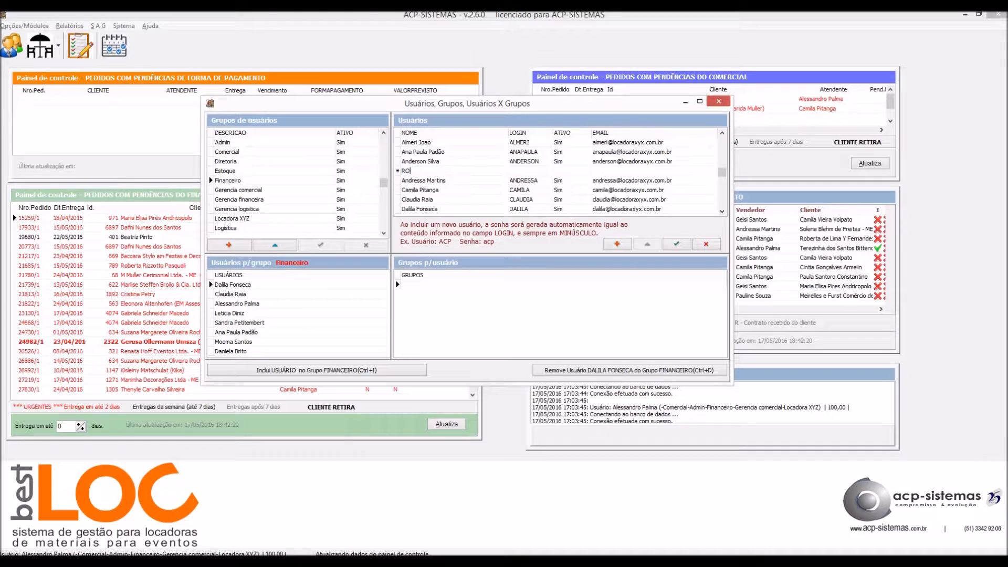
Enter the new user's full name and login in the users list.
key("Return")
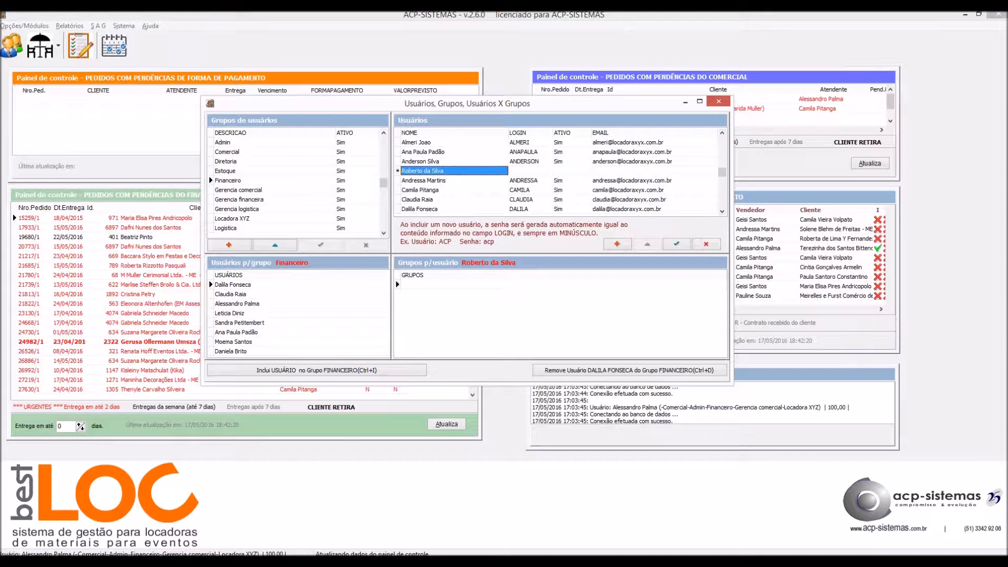
key("Tab")
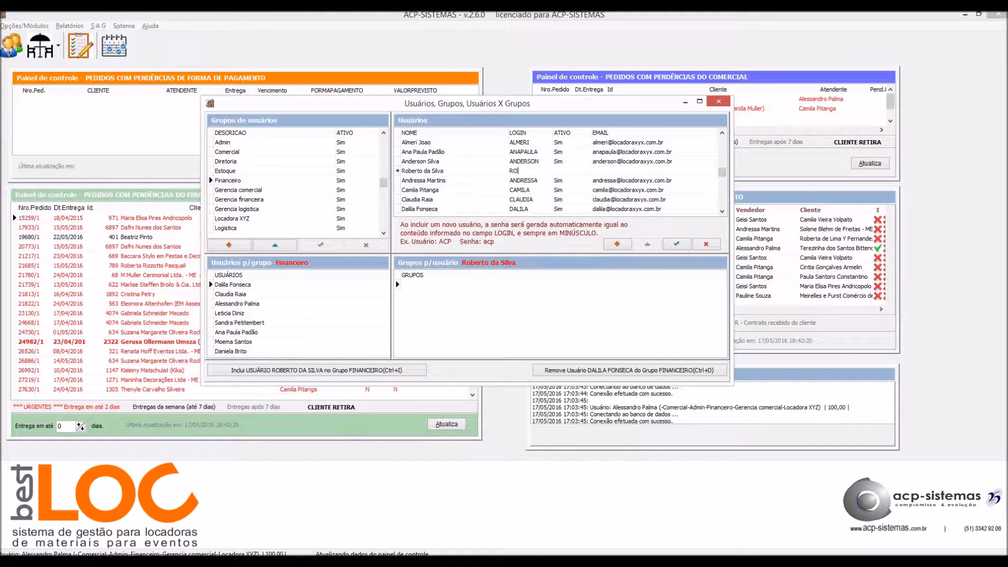
key("Return")
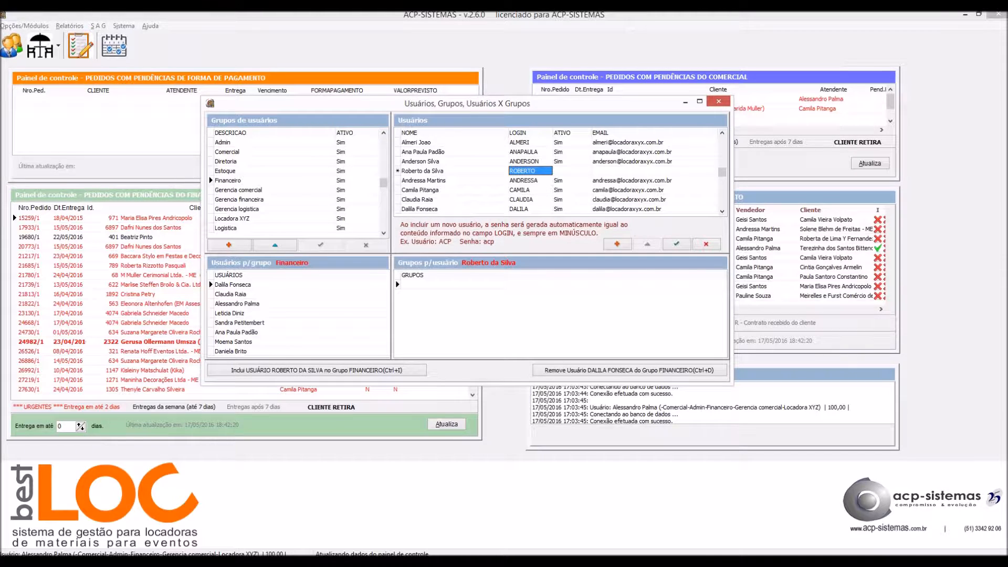
Set the user's ATIVO status to Sim, enter their company e-mail address, and save the record.
left_click(572, 171)
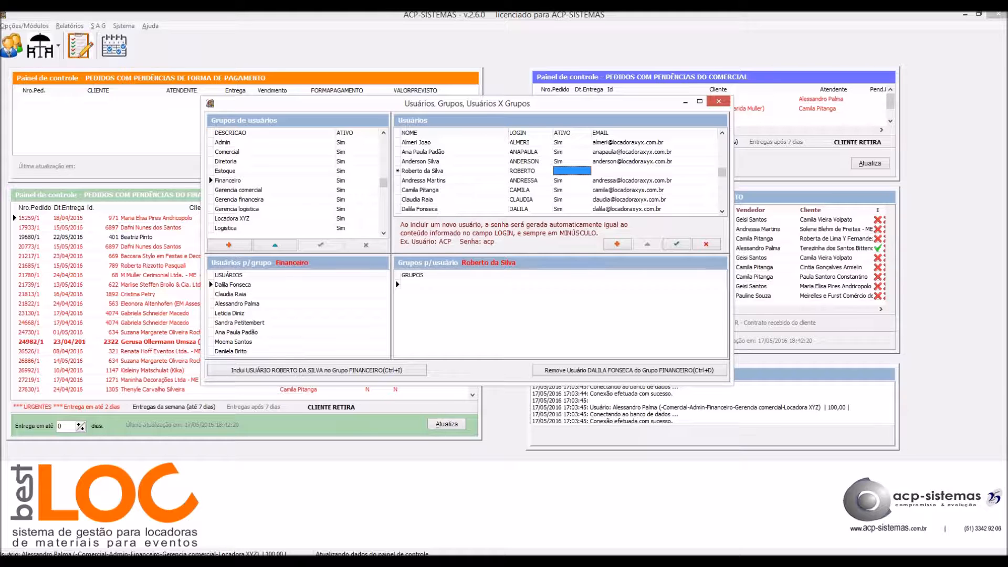
key("alt+Down")
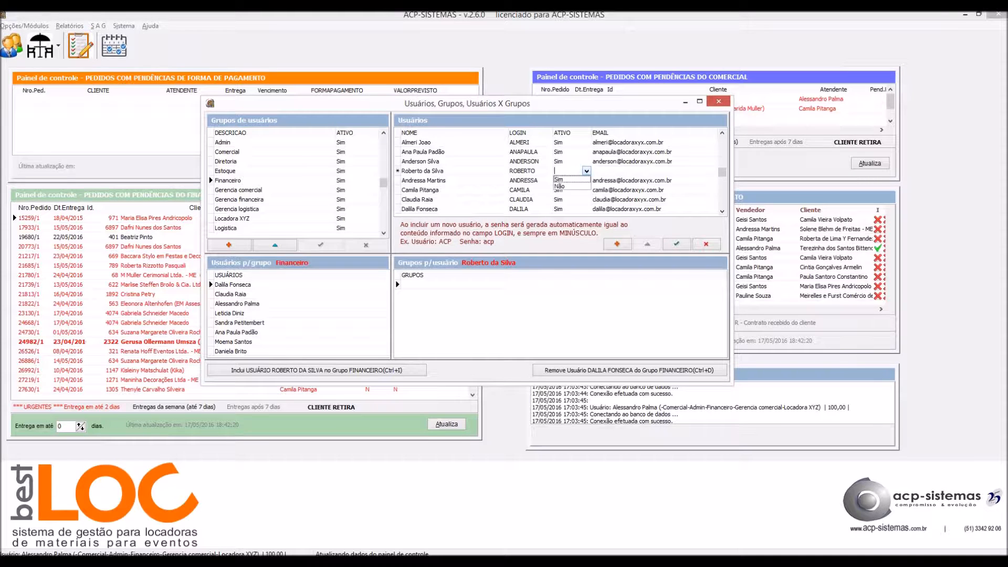
key("Down")
key("Return")
key("Tab")
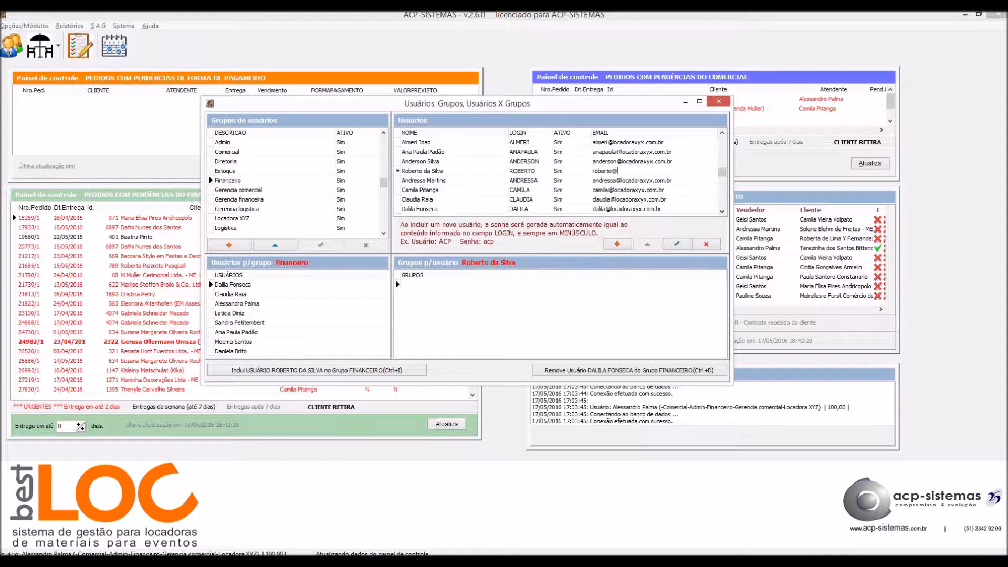
key("Return")
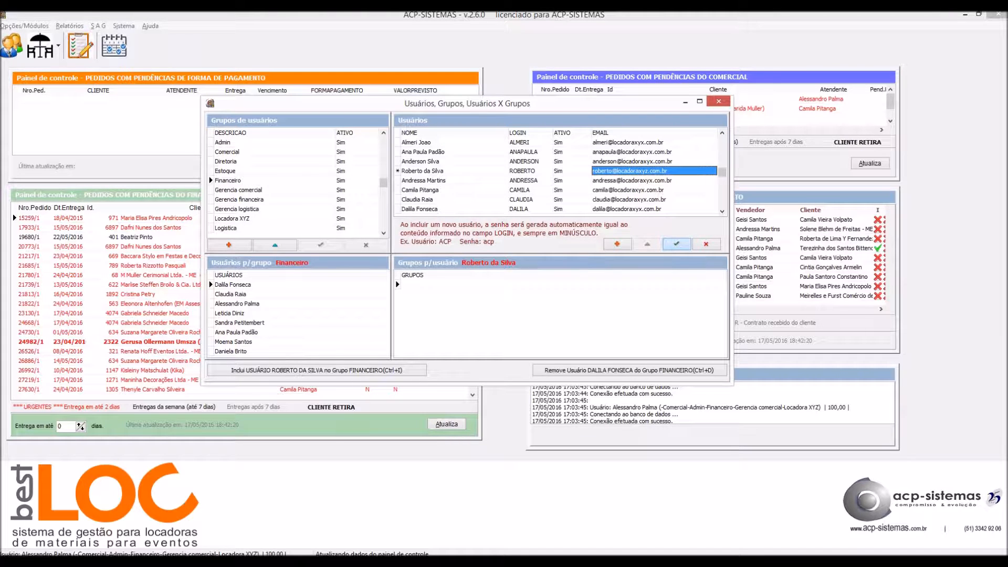
left_click(676, 244)
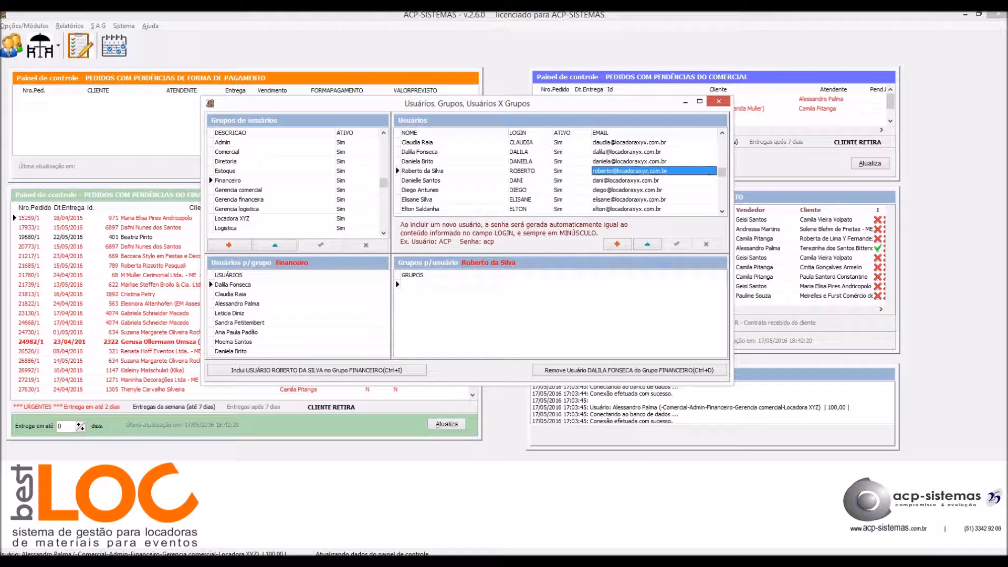
Add the new user to the Locadora XYZ, Comercial and Financeiro groups with Ctrl+I.
left_click(454, 171)
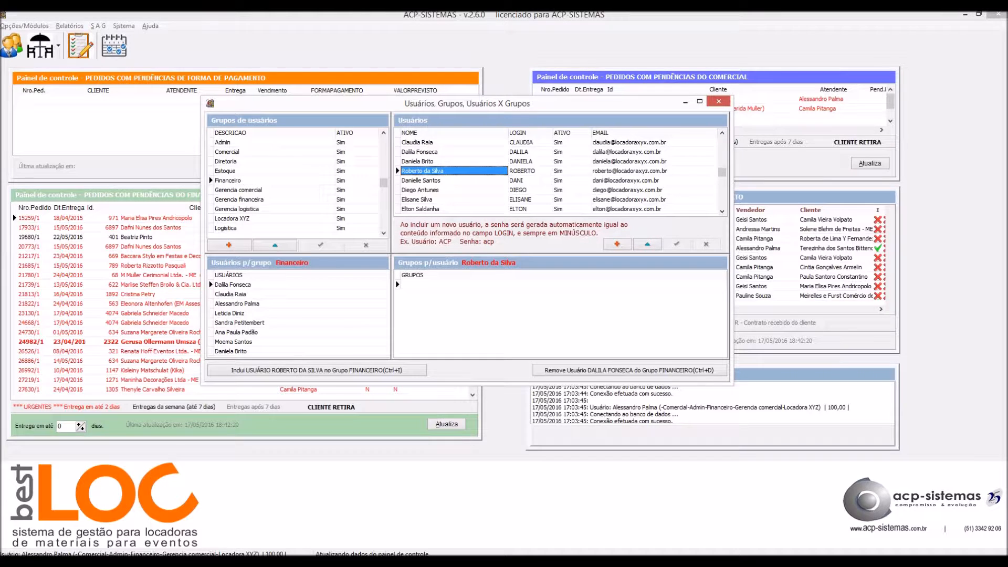
left_click(232, 218)
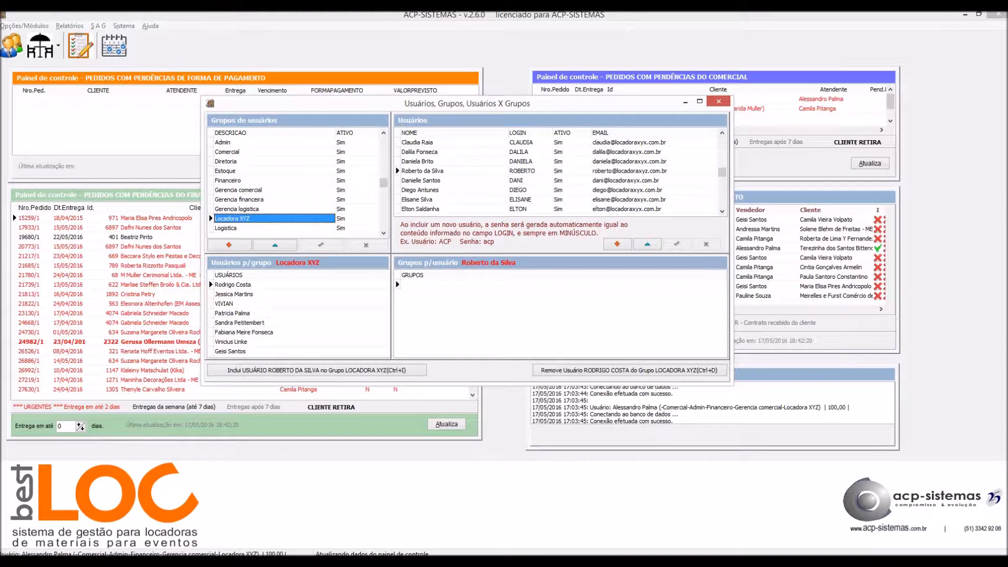
key("ctrl+i")
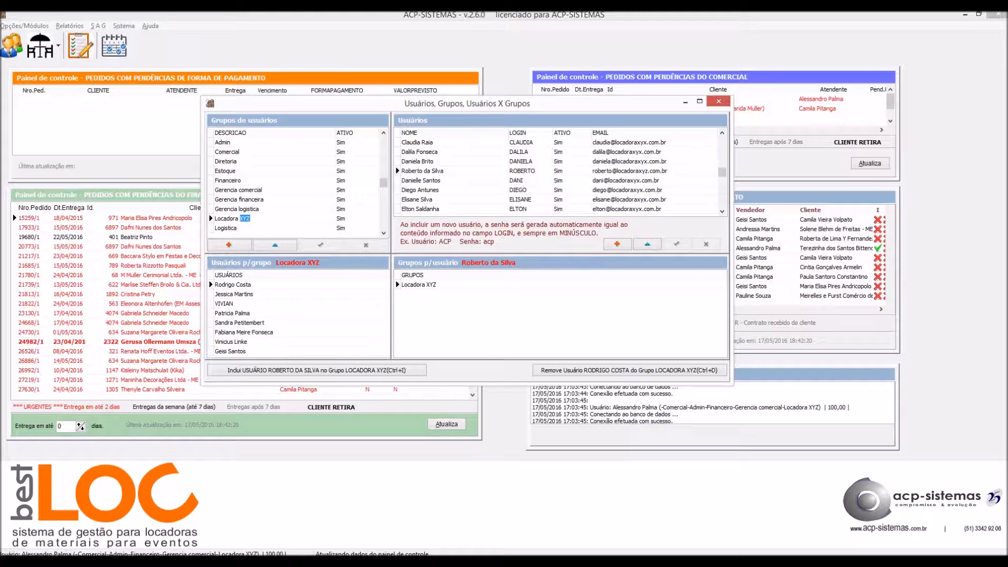
left_click(227, 152)
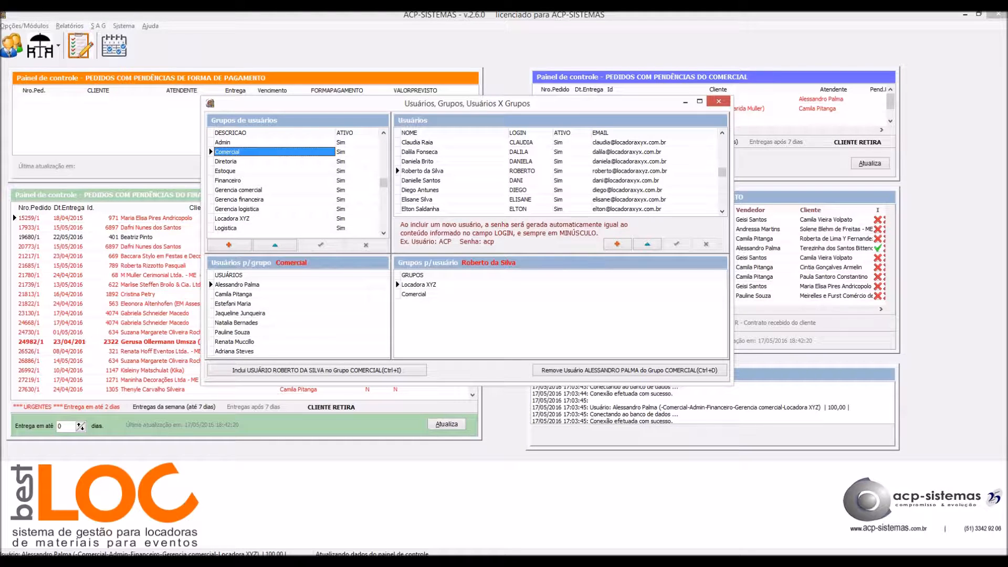
left_click(239, 190)
key("ctrl+i")
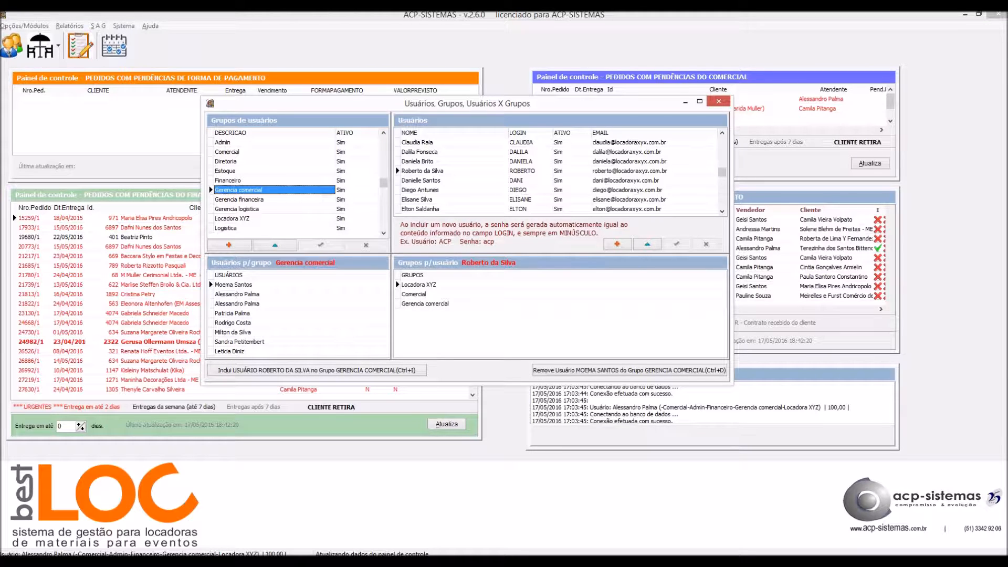
left_click(228, 180)
key("ctrl+i")
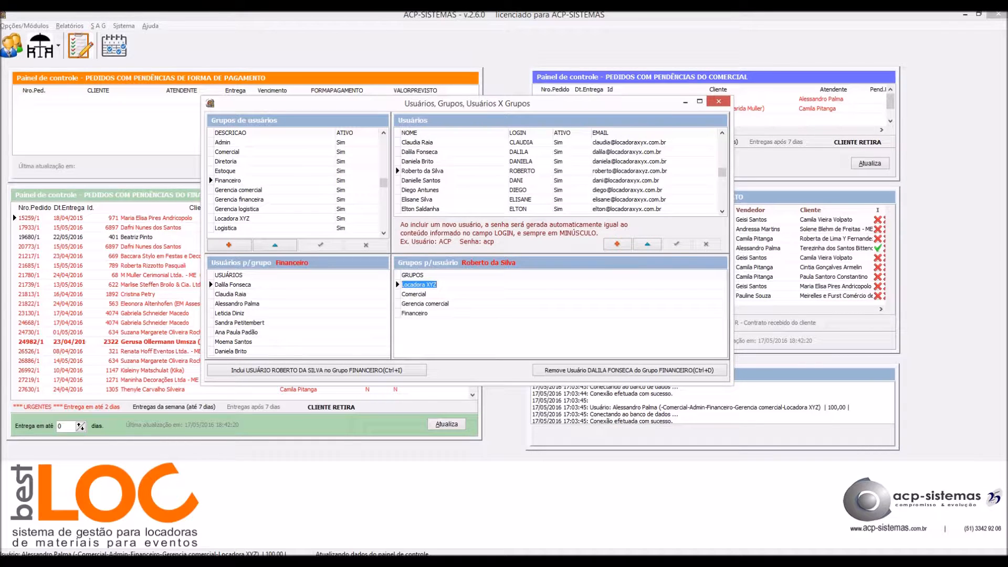
Review the user's group memberships and locate them in the Financeiro member list.
left_click(414, 294)
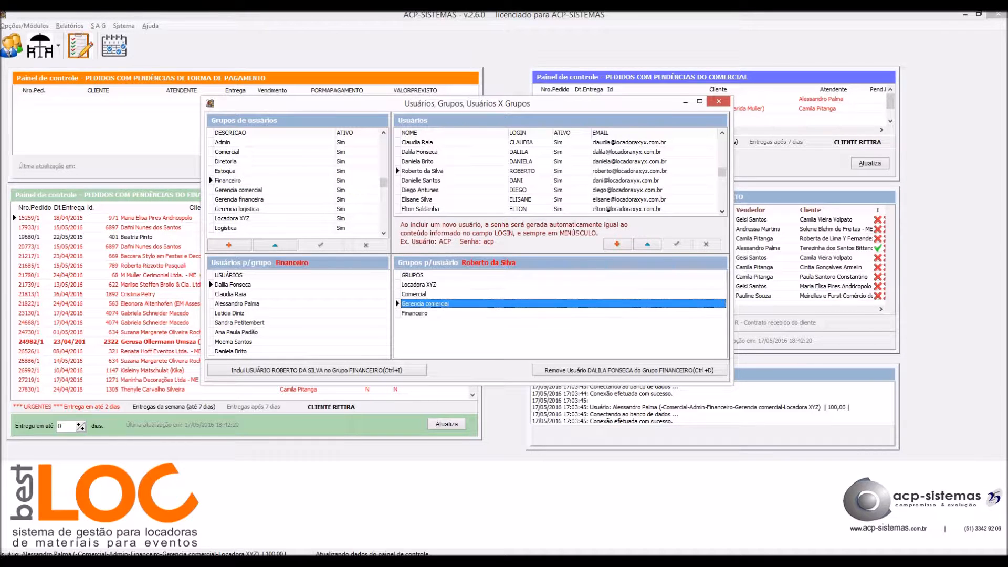
key("Down")
key("Down")
key("Up")
key("Up")
key("Up")
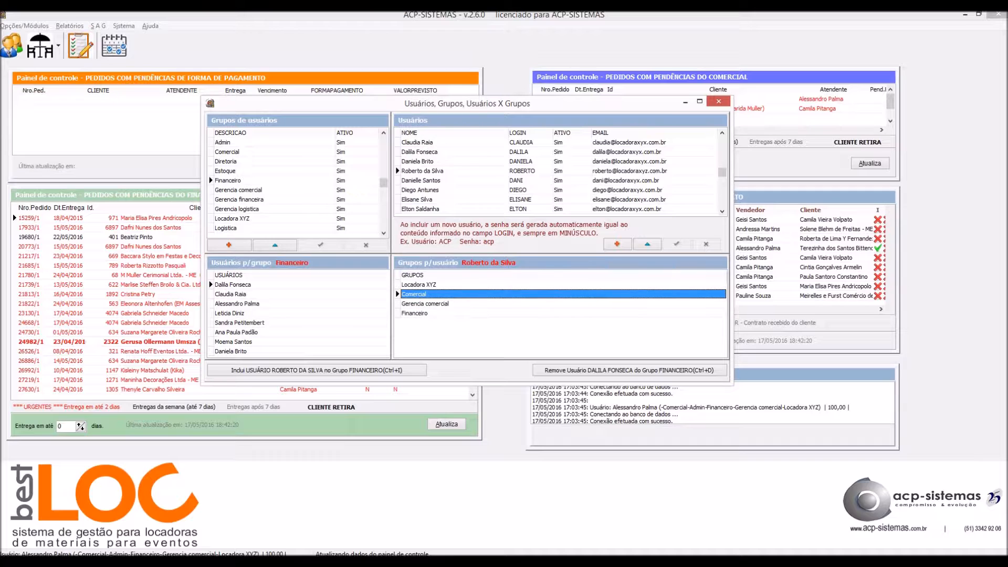
key("Down")
key("Down")
key("Down")
key("Up")
key("Up")
key("Up")
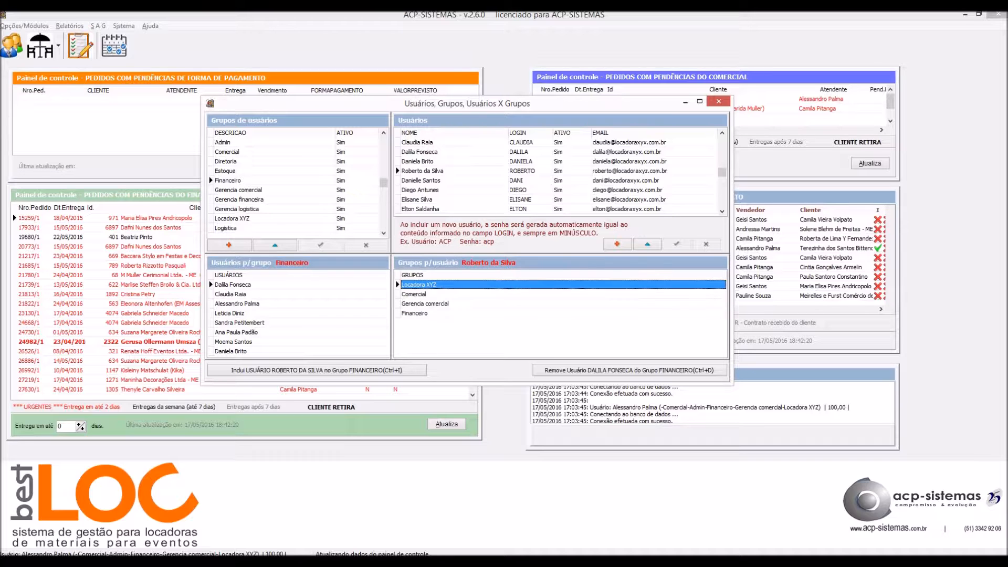
left_click(237, 304)
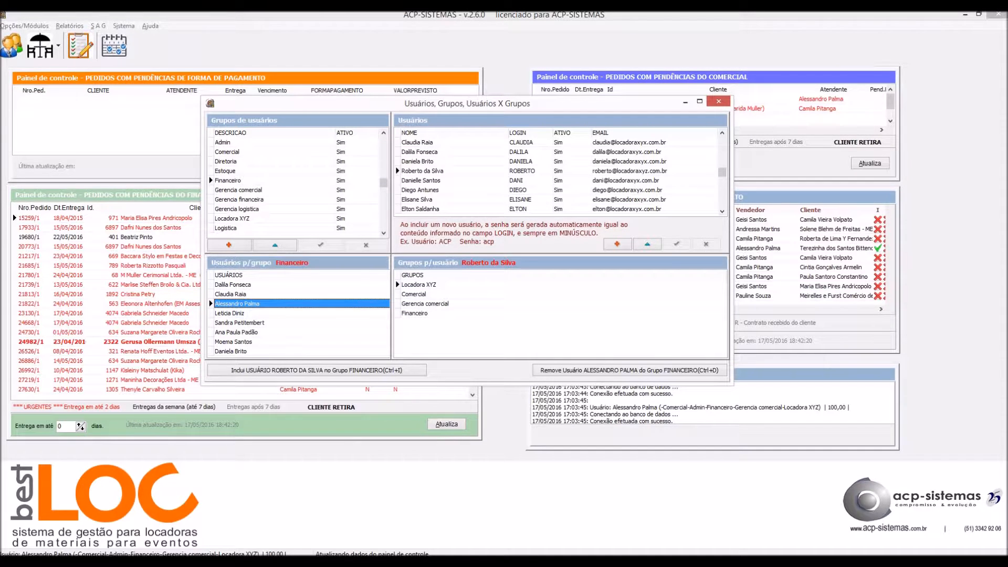
key("Down")
key("Down")
key("Down")
key("Down")
key("Down")
key("Down")
key("Down")
key("Down")
key("Down")
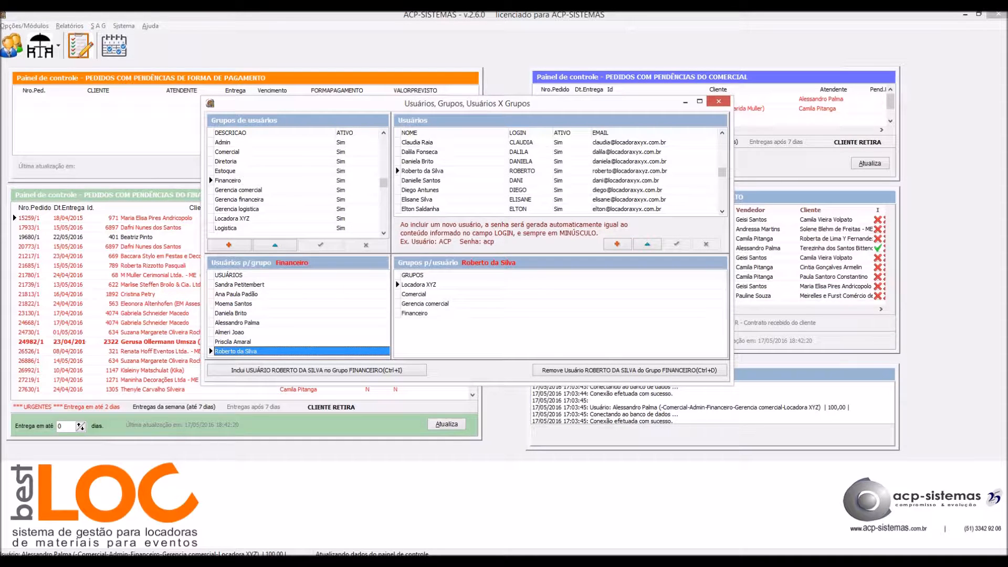
left_click(227, 180)
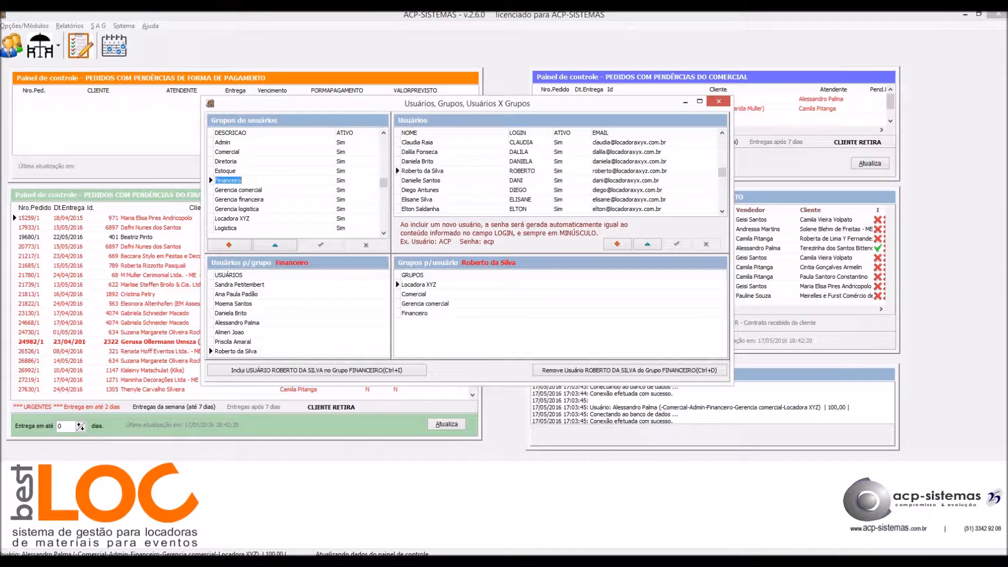
left_click(243, 180)
left_click(236, 352)
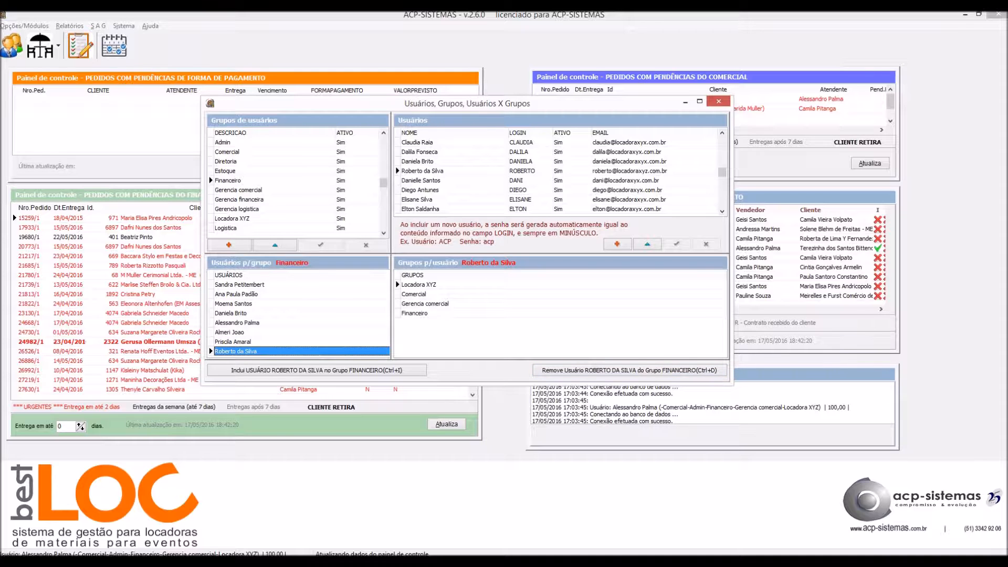
left_click(236, 342)
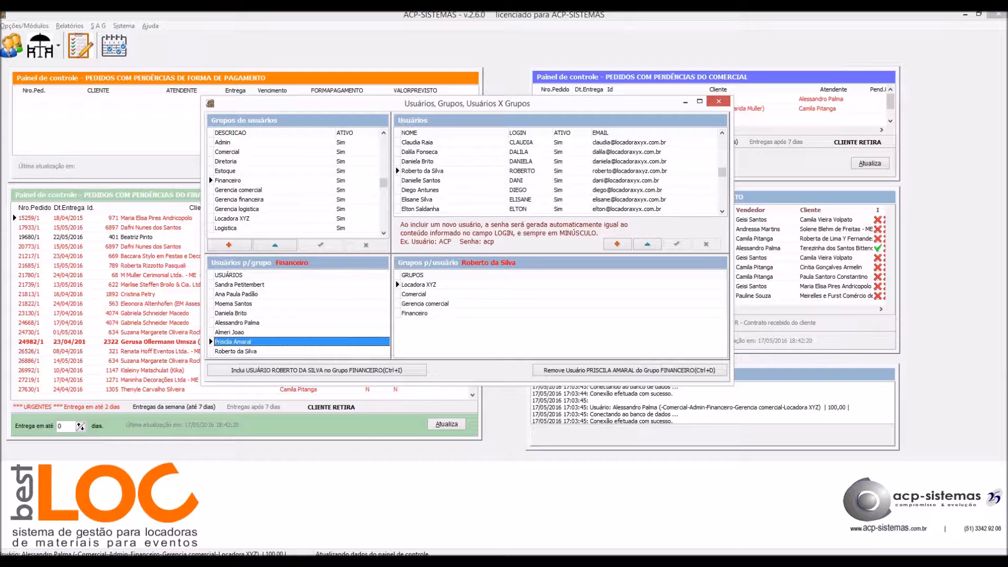
left_click(236, 351)
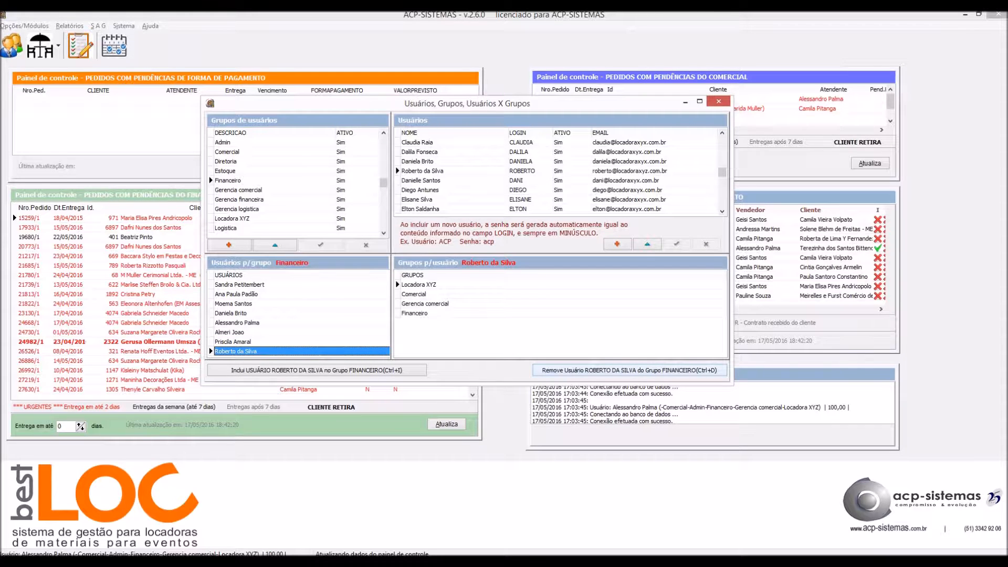
Remove the user from the Financeiro group with Ctrl+D, check remaining groups, and close the window.
key("ctrl+d")
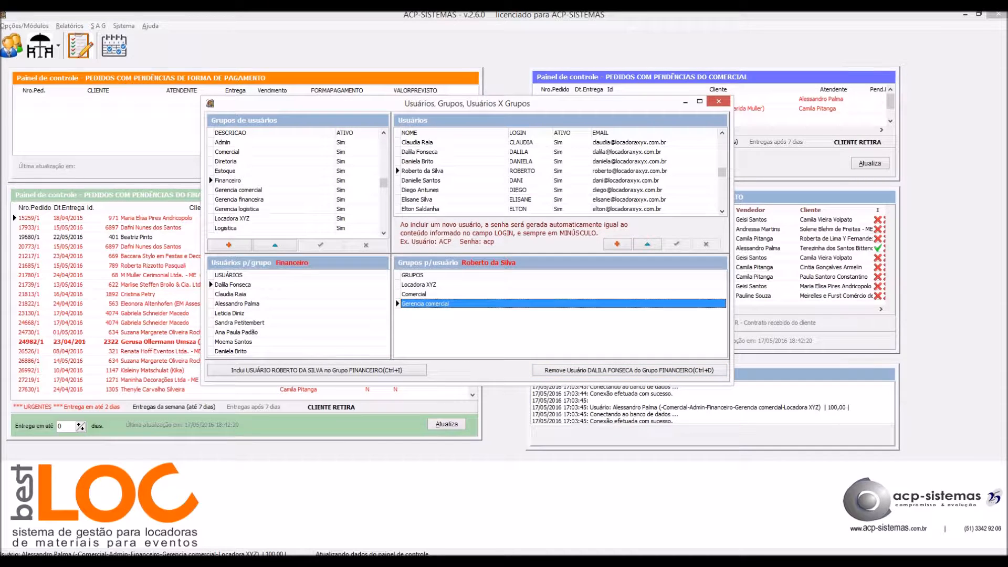
key("Up")
key("Up")
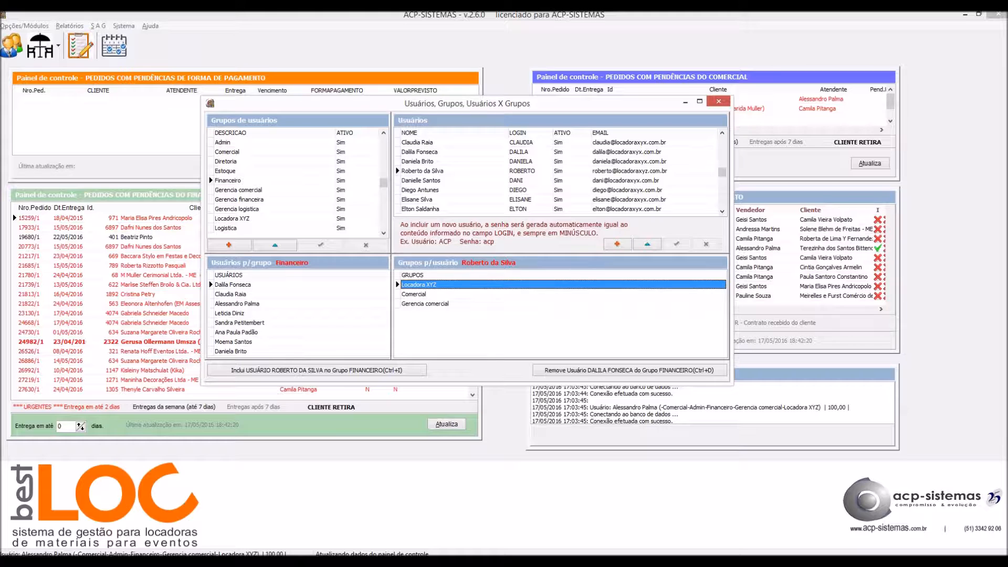
key("Down")
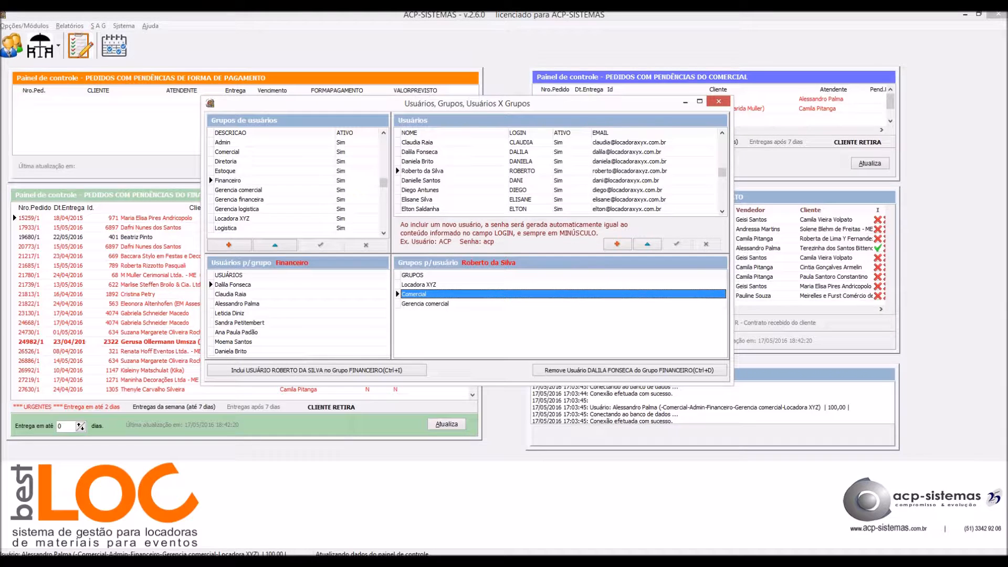
key("Down")
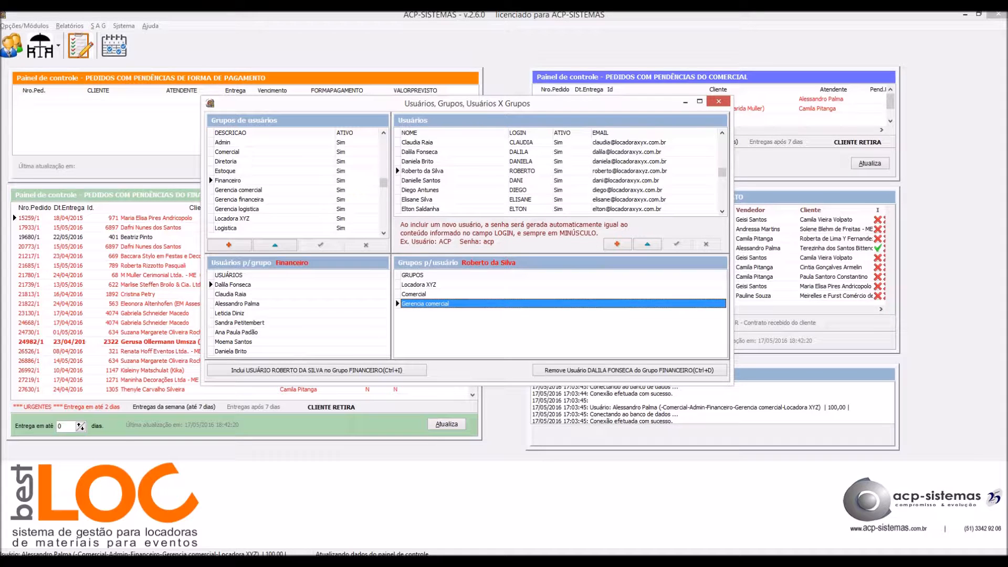
left_click(228, 180)
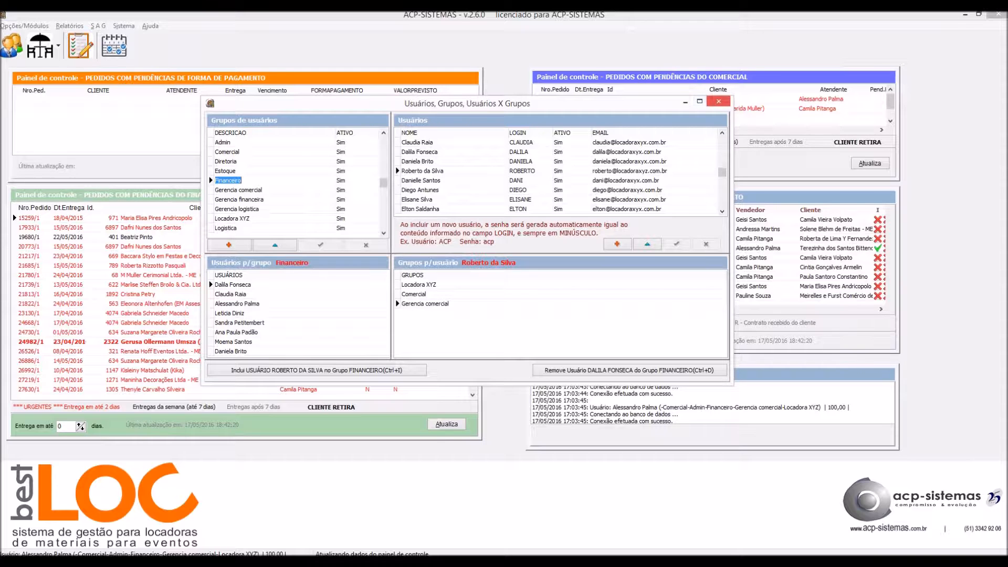
left_click(719, 102)
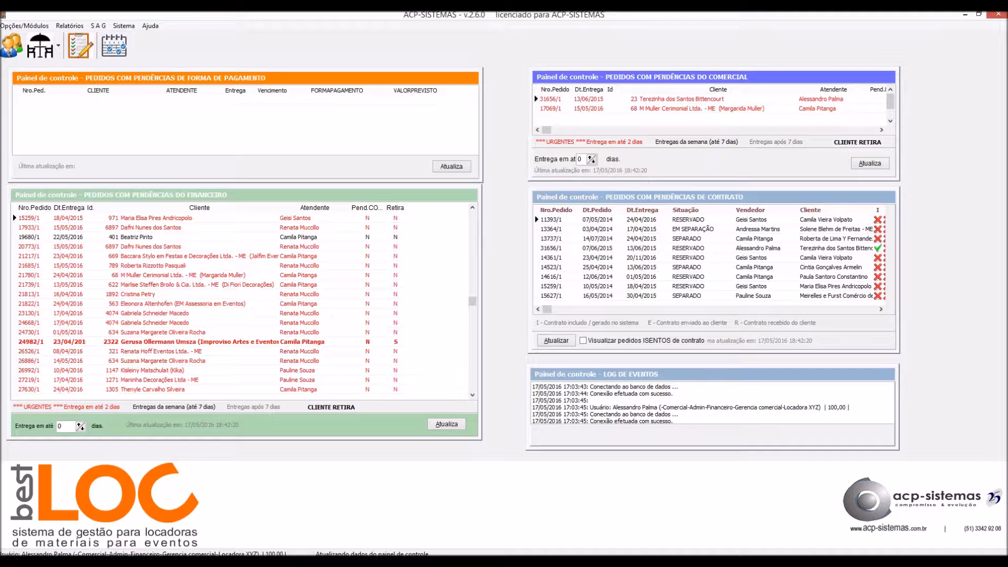
Open the Permissões de acesso dialog from the Sistema menu.
left_click(124, 26)
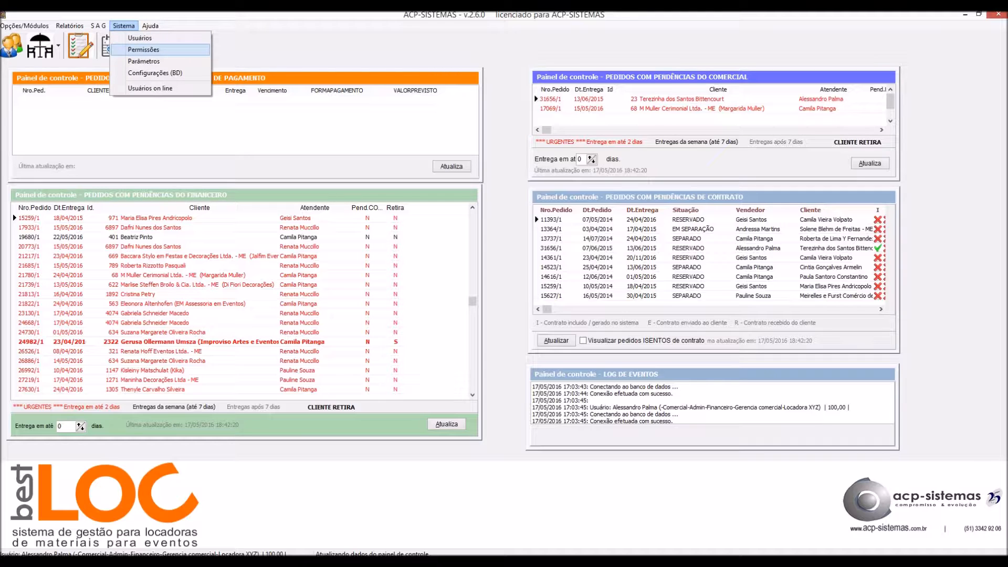
left_click(143, 49)
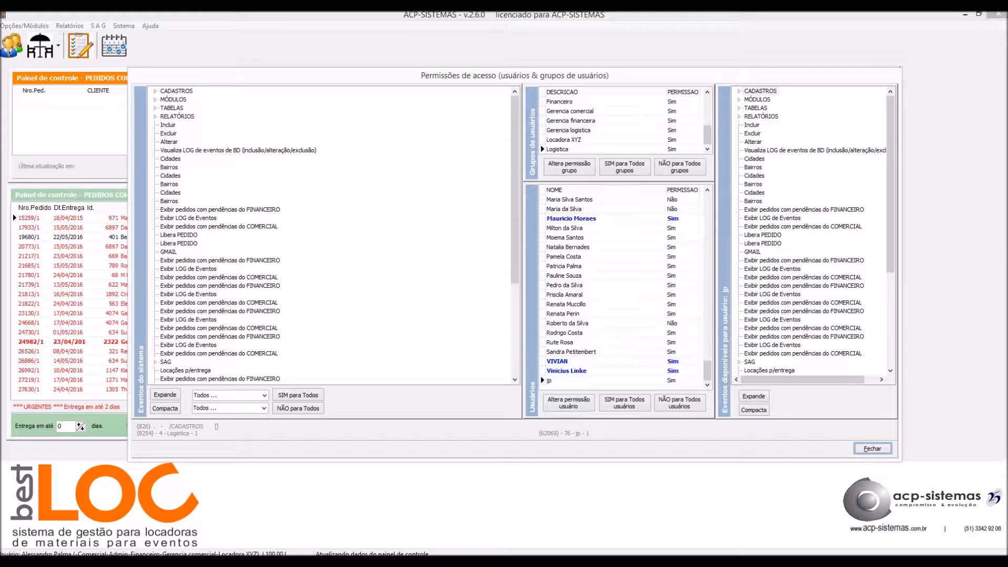
Expand the CADASTROS > PESSOAS events tree, then collapse CADASTROS and move to MÓDULOS.
left_click(172, 108)
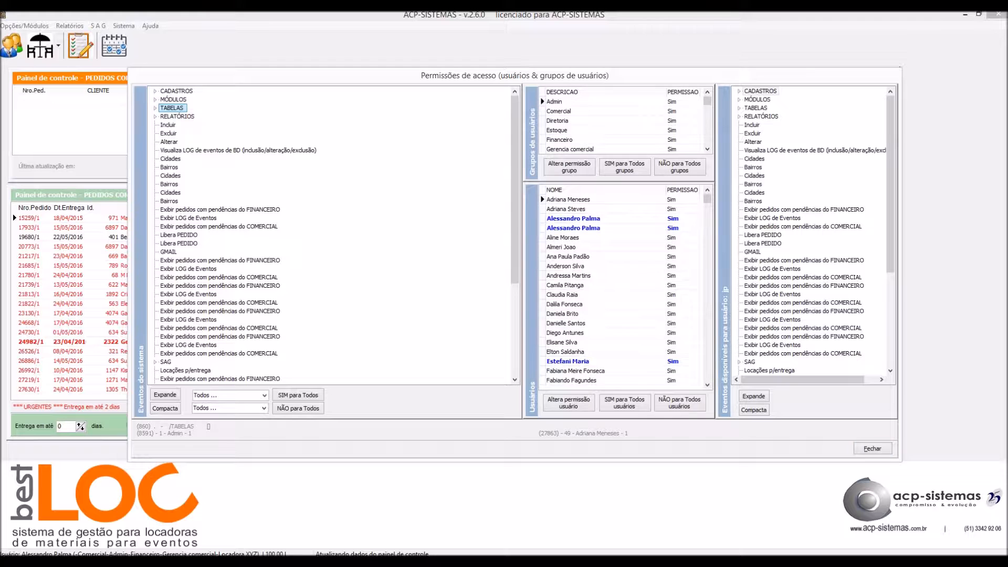
key("Down")
key("Down")
key("Down")
key("Down")
key("Down")
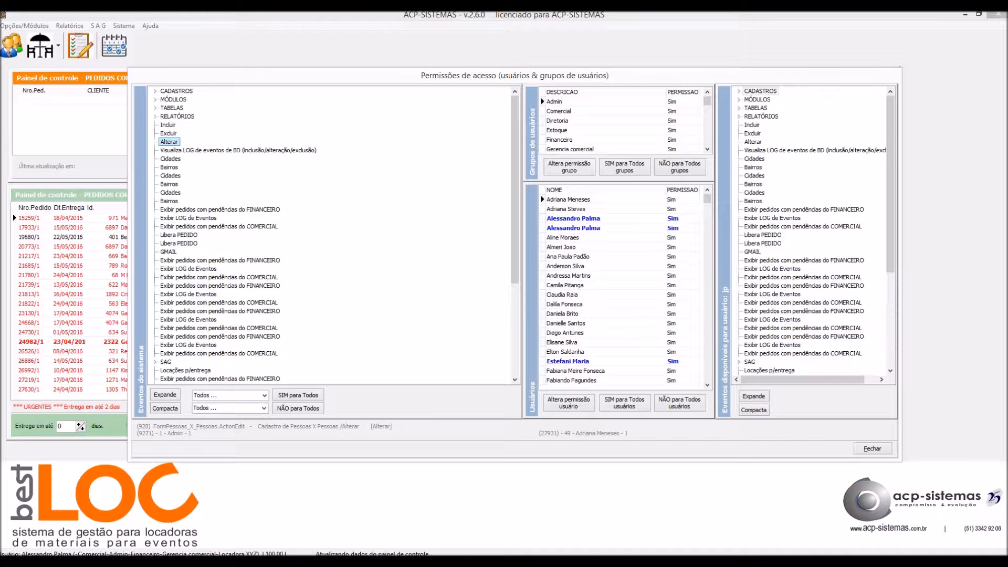
key("Up")
key("Up")
key("Up")
key("Up")
key("Up")
key("Up")
key("Up")
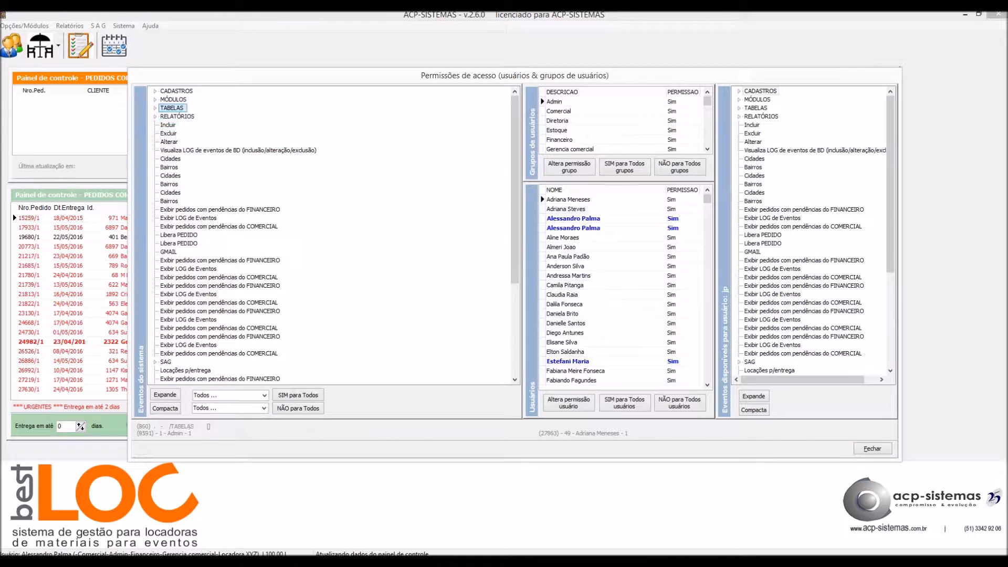
key("Right")
key("Down")
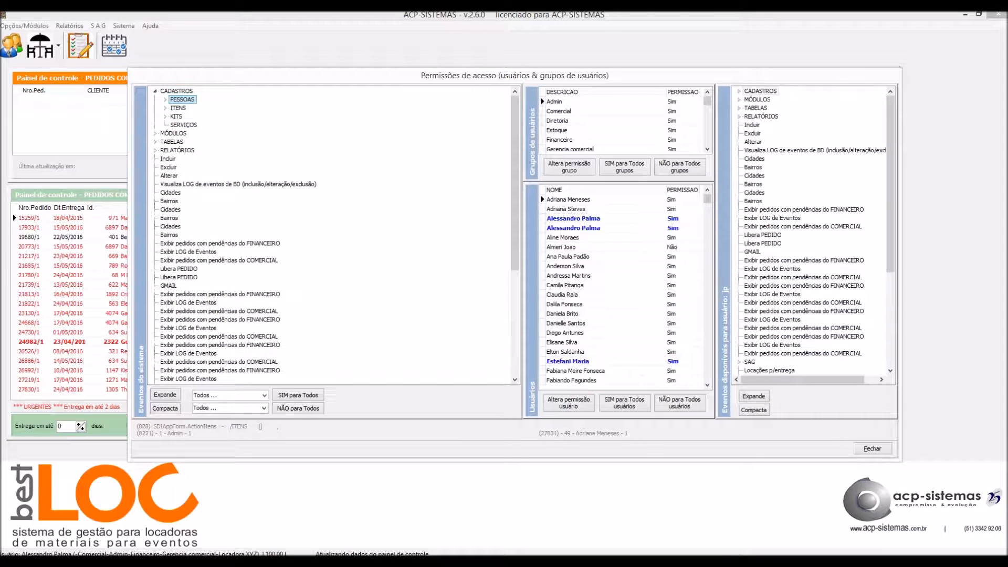
key("Right")
key("Down")
key("Down")
key("Down")
key("Down")
key("Down")
key("Down")
key("Down")
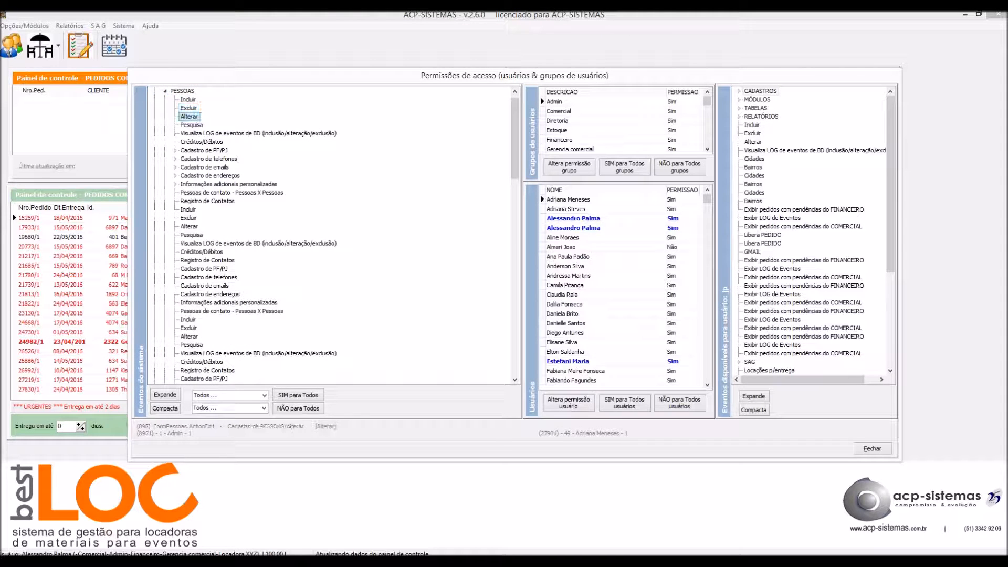
key("Right")
key("Down")
key("Down")
key("Down")
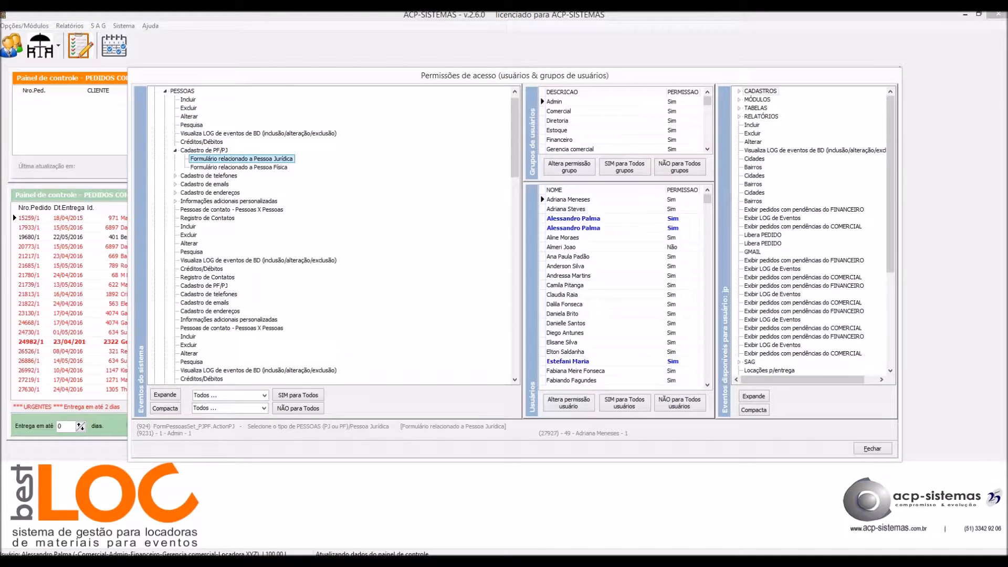
key("Right")
key("Down")
key("Down")
key("Down")
key("Down")
key("Down")
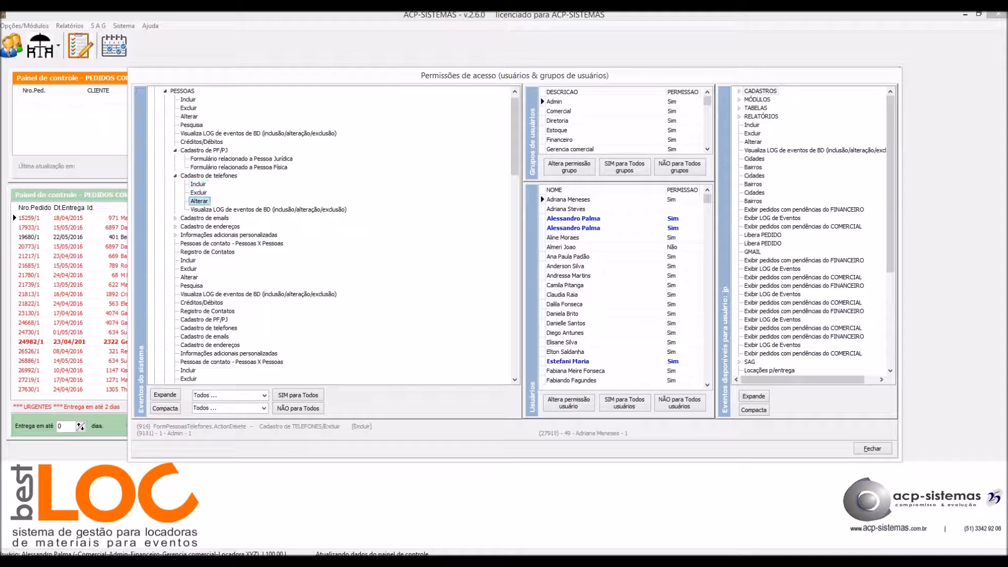
key("Right")
key("Home")
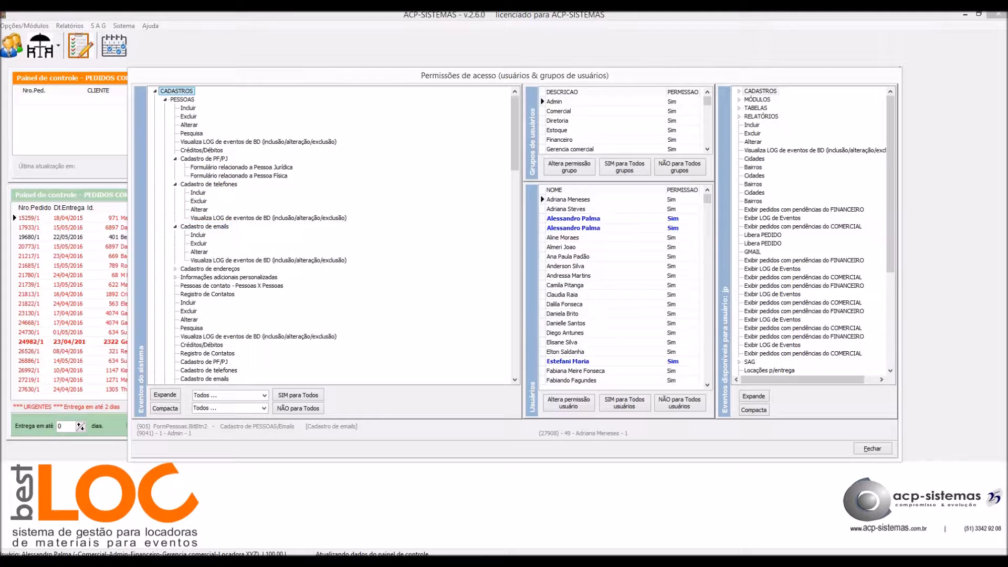
key("Left")
key("Down")
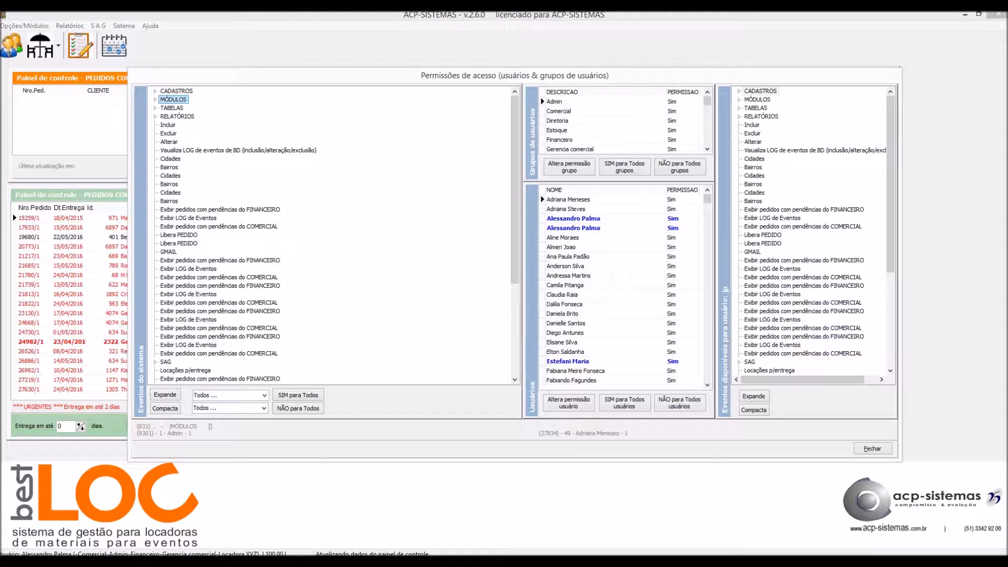
Step through the Grupos de usuários grid and return to the Admin group.
key("Tab")
key("Down")
key("Down")
key("Down")
key("Down")
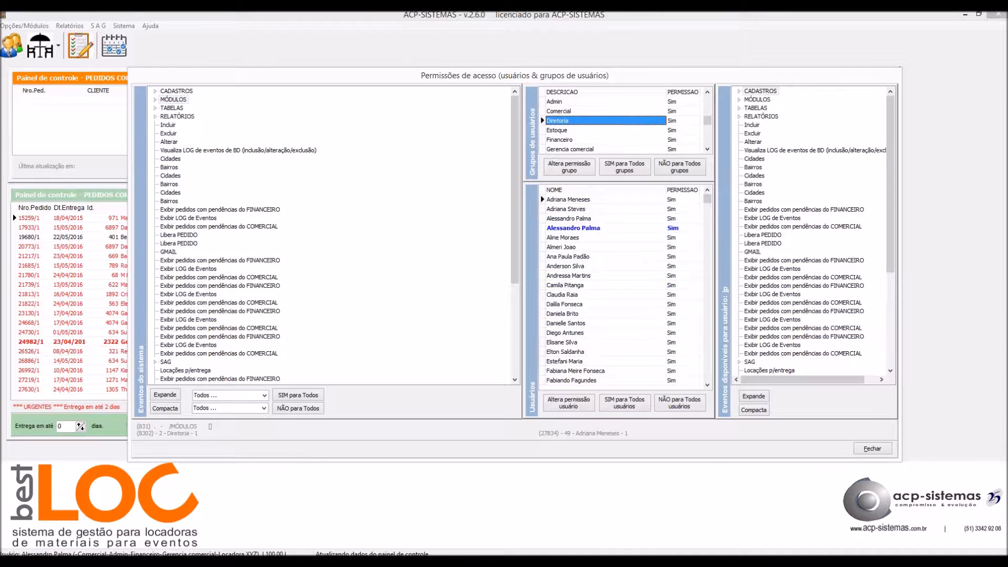
key("Down")
key("Up")
key("Up")
key("Up")
key("Up")
key("Up")
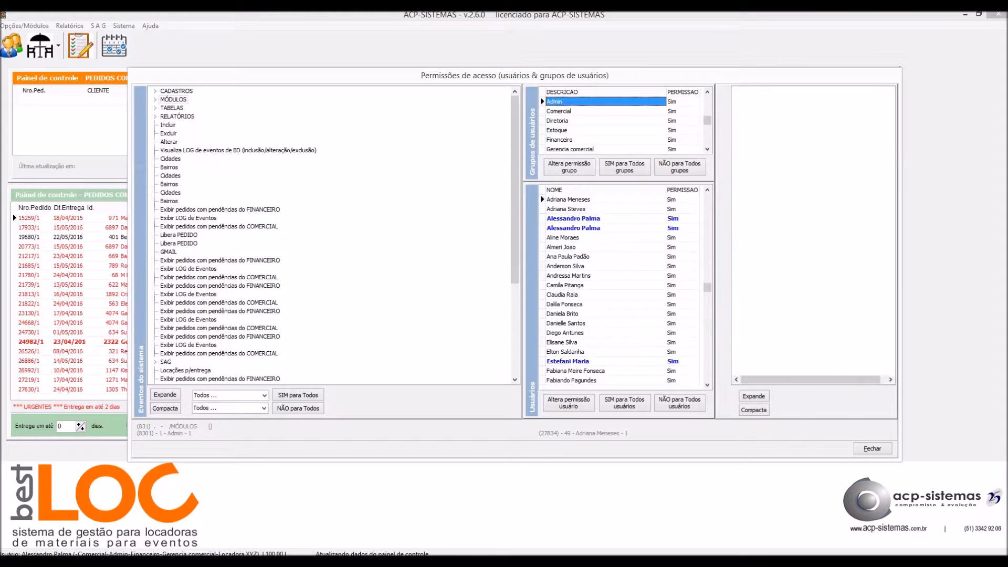
View the available events for nine users in the Usuários grid, then open the group filter list.
left_click(569, 257)
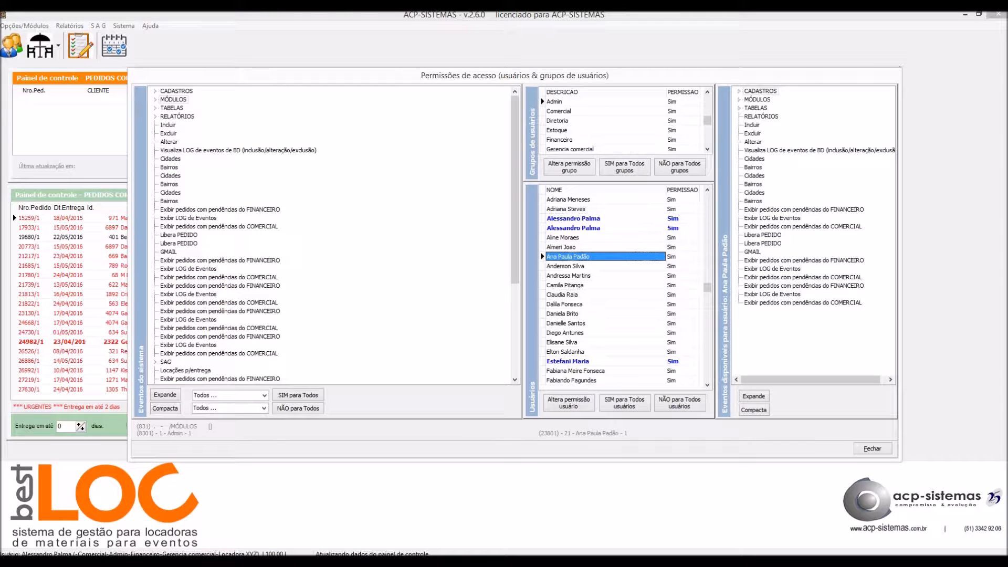
left_click(563, 238)
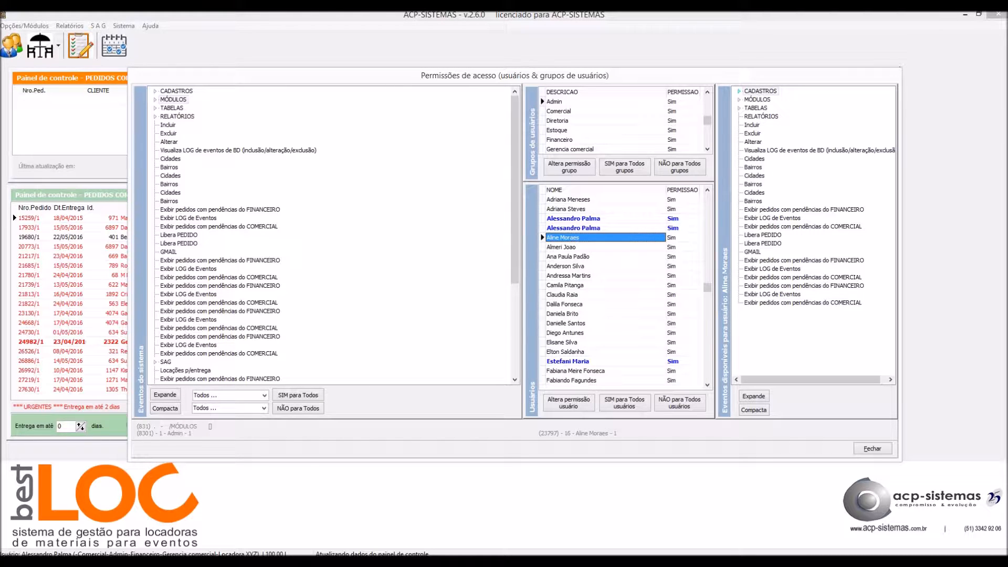
left_click(561, 247)
left_click(567, 256)
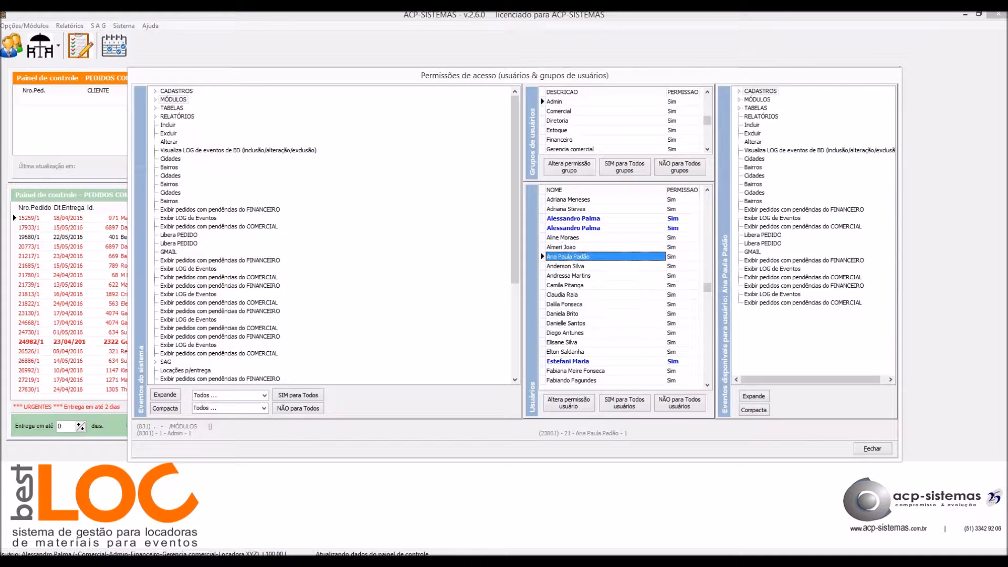
left_click(565, 285)
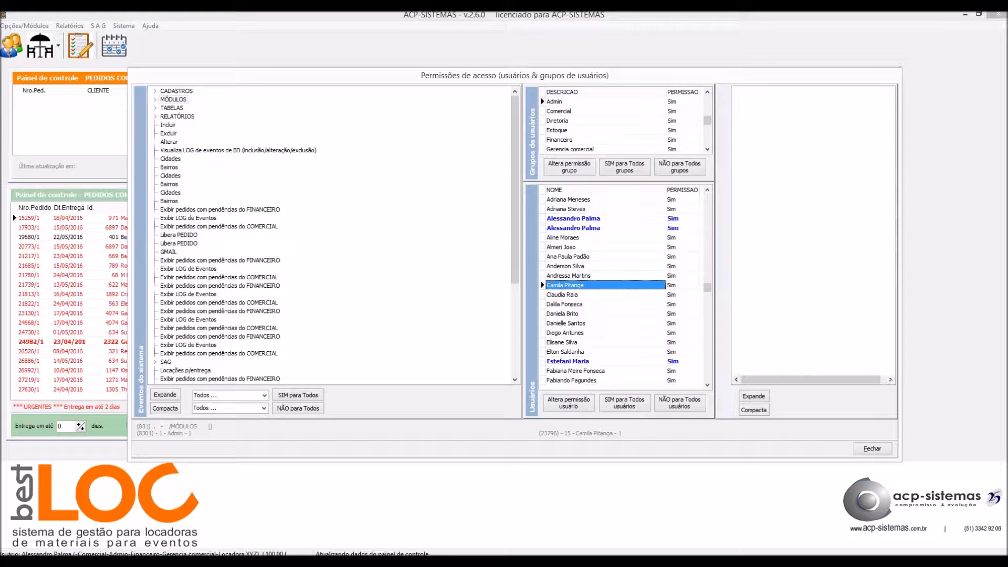
left_click(563, 266)
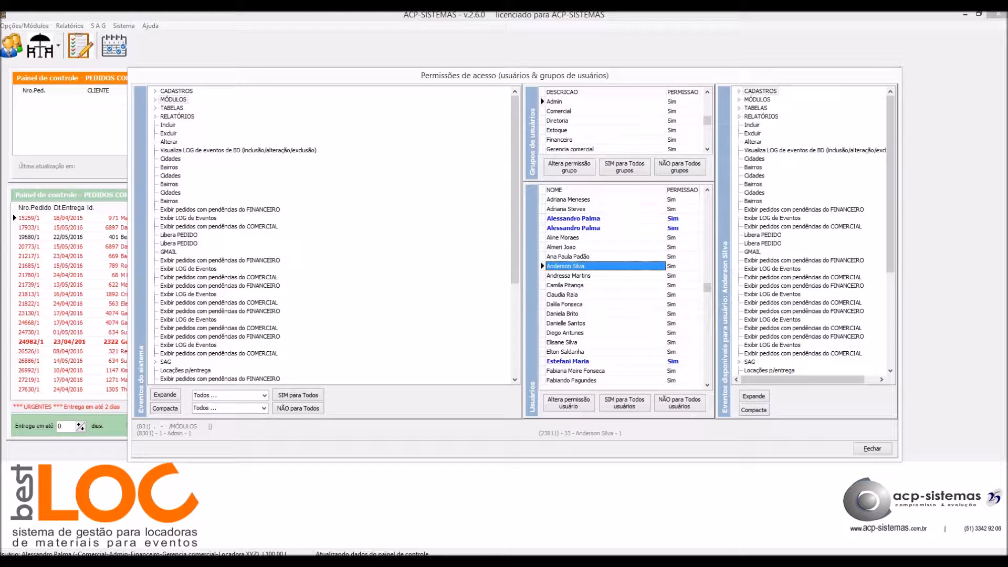
left_click(569, 276)
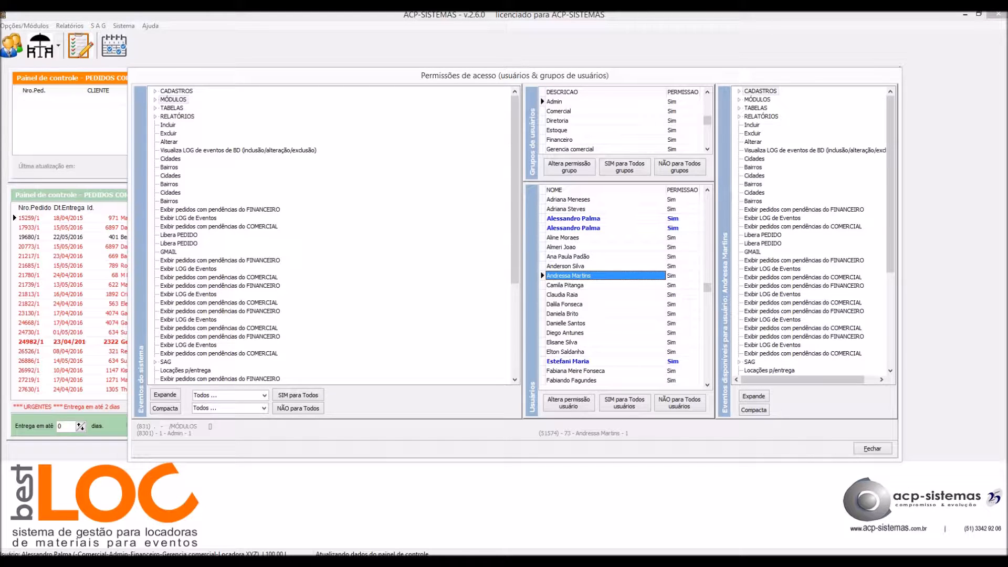
left_click(562, 342)
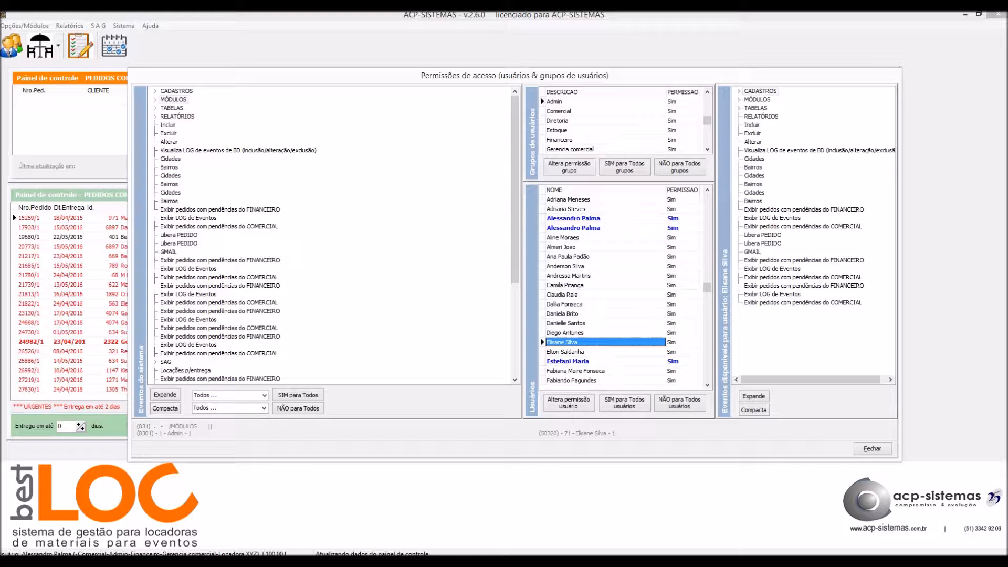
left_click(566, 333)
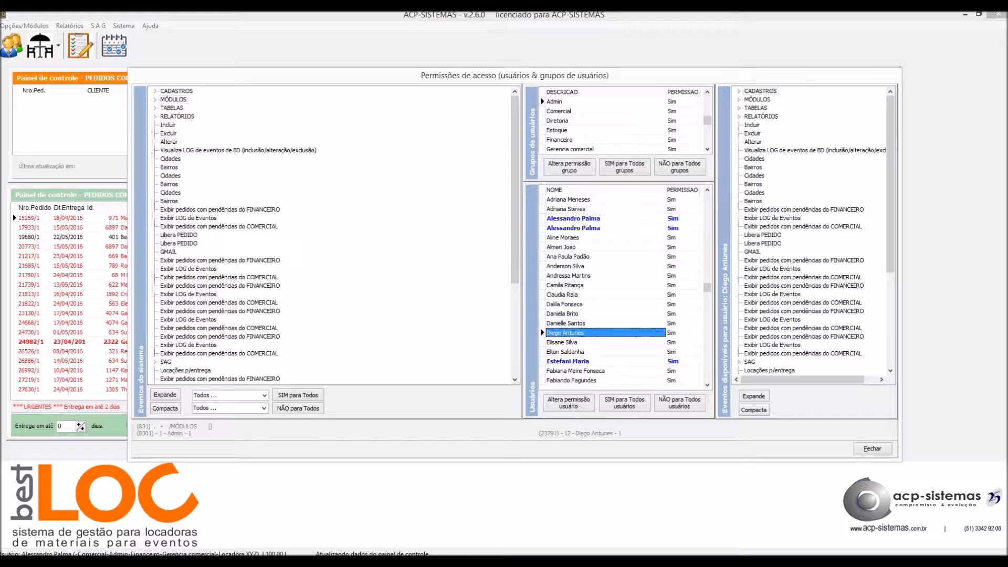
left_click(264, 395)
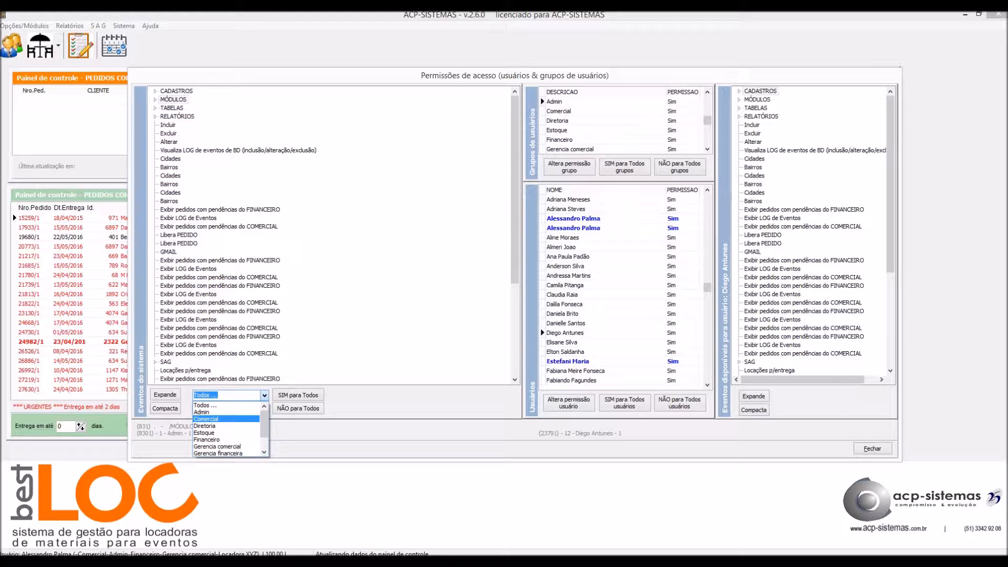
Filter permissions to the Comercial group and the edited user, showing MÓDULOS Sim for the group, Não for the user.
key("Return")
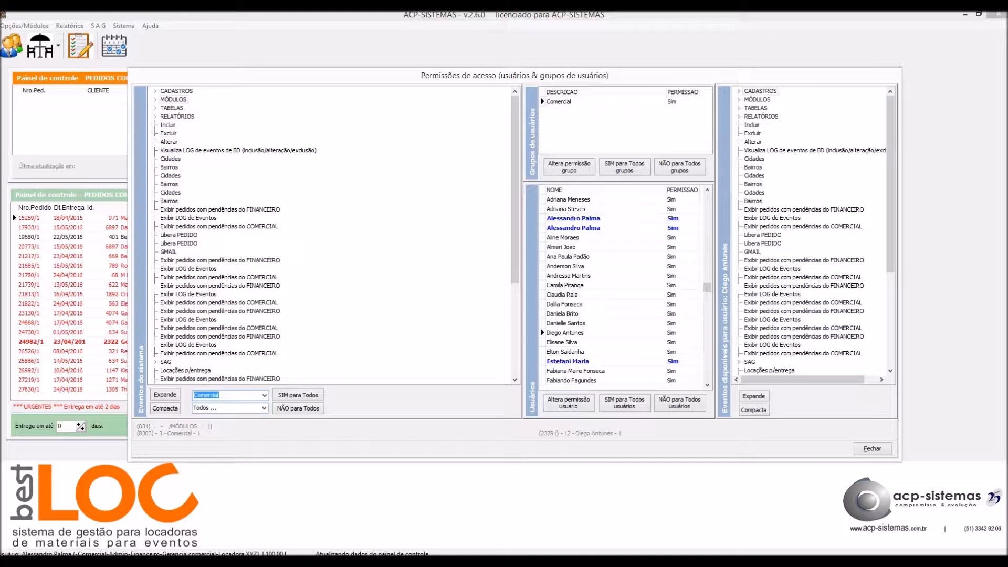
left_click(263, 408)
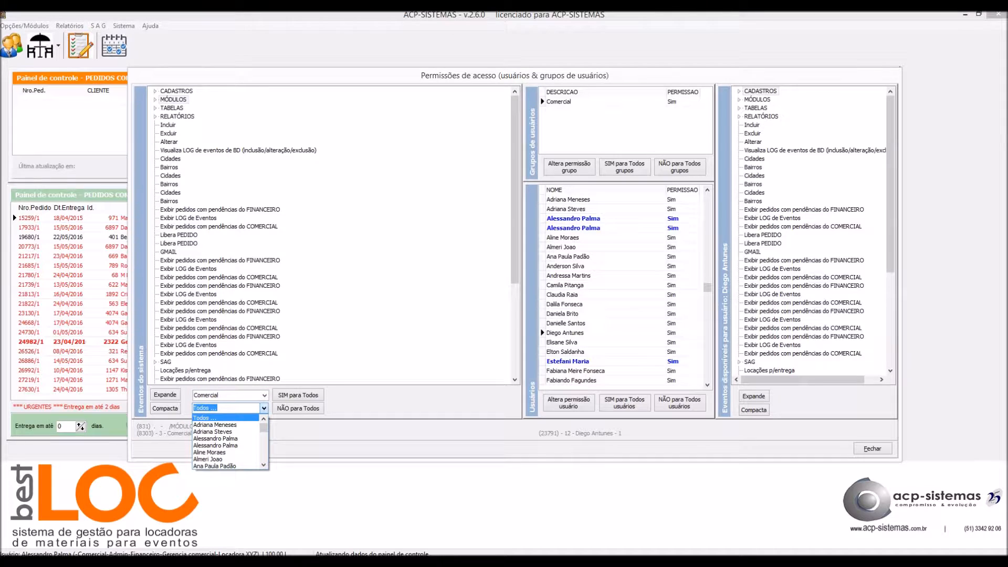
type("rto da Silva")
key("Down")
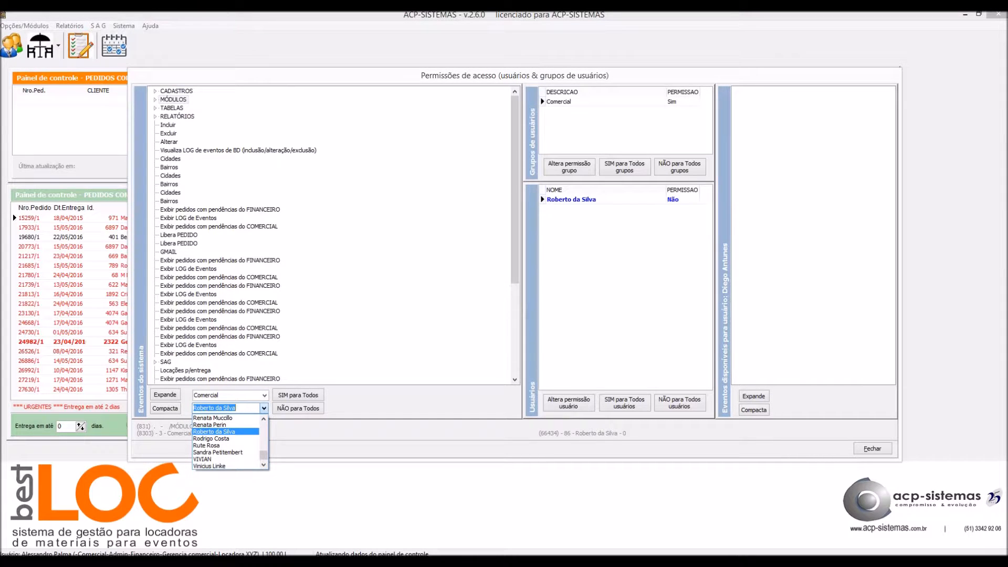
key("Return")
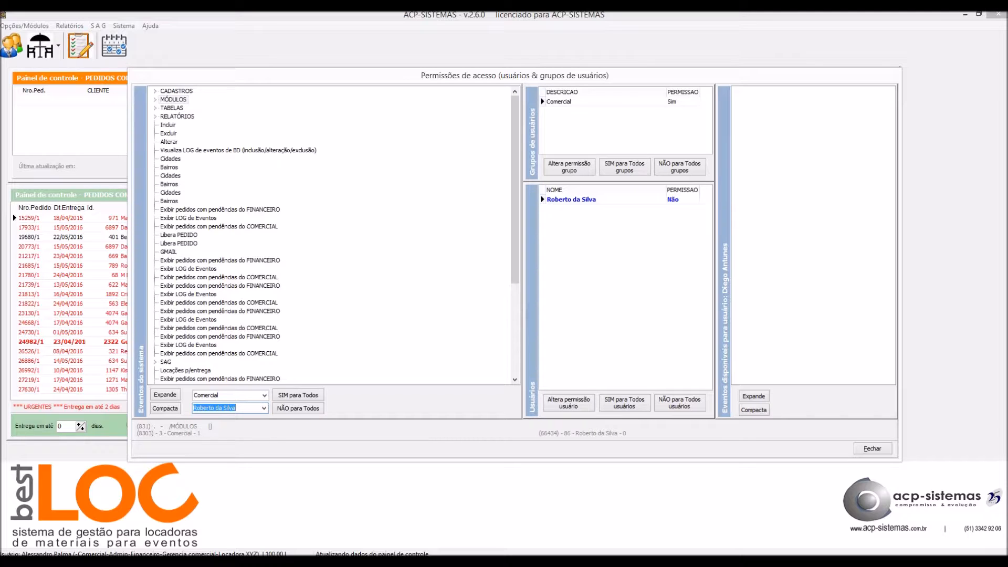
left_click(583, 102)
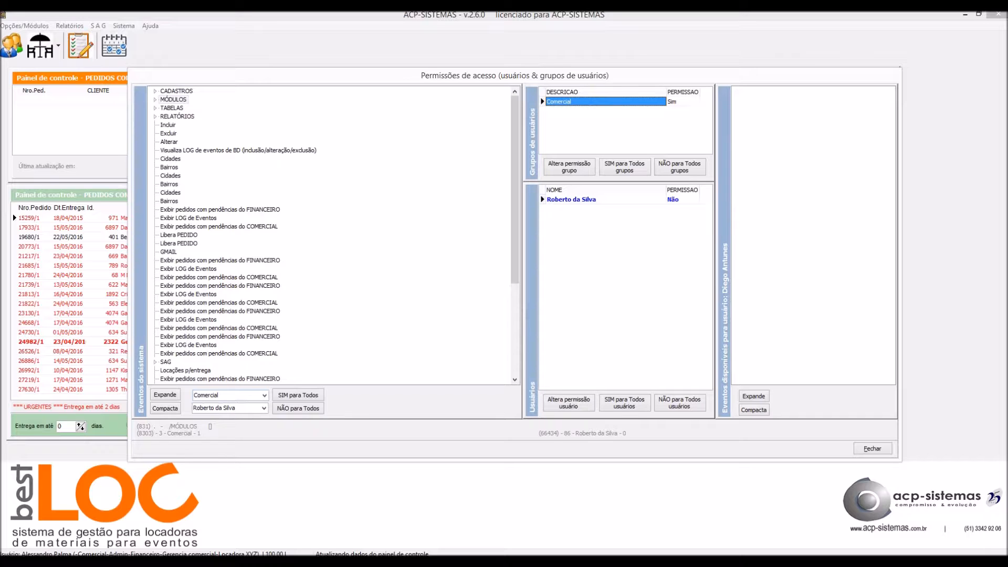
left_click(583, 199)
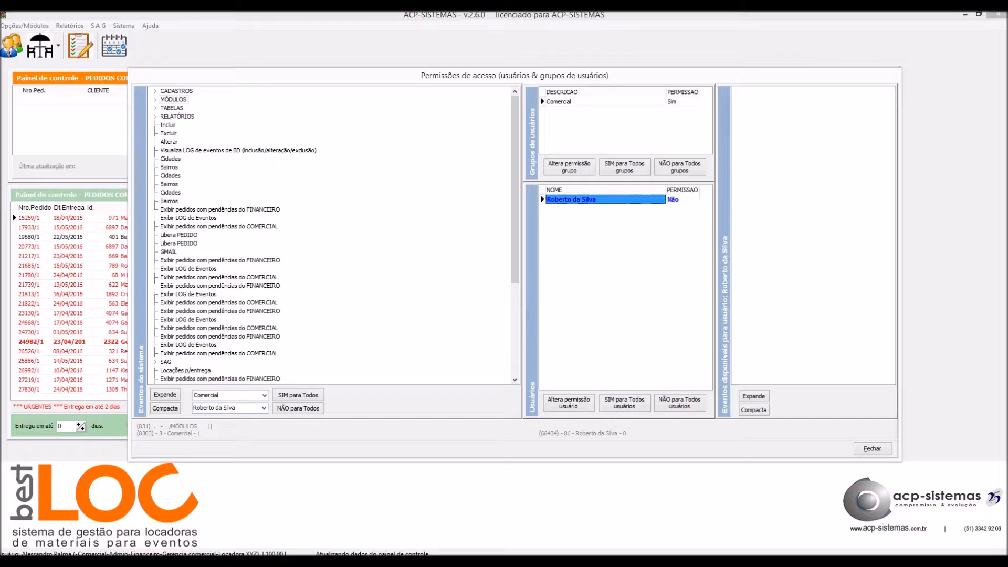
Grant the edited user all CADASTROS events via 'SIM para Todos', then filter to another Comercial user.
left_click(177, 92)
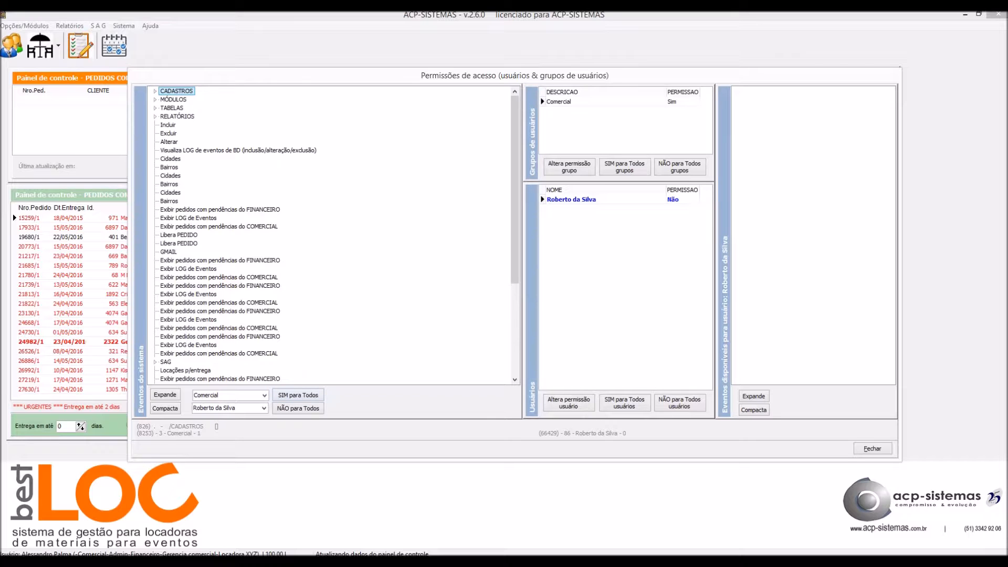
left_click(299, 396)
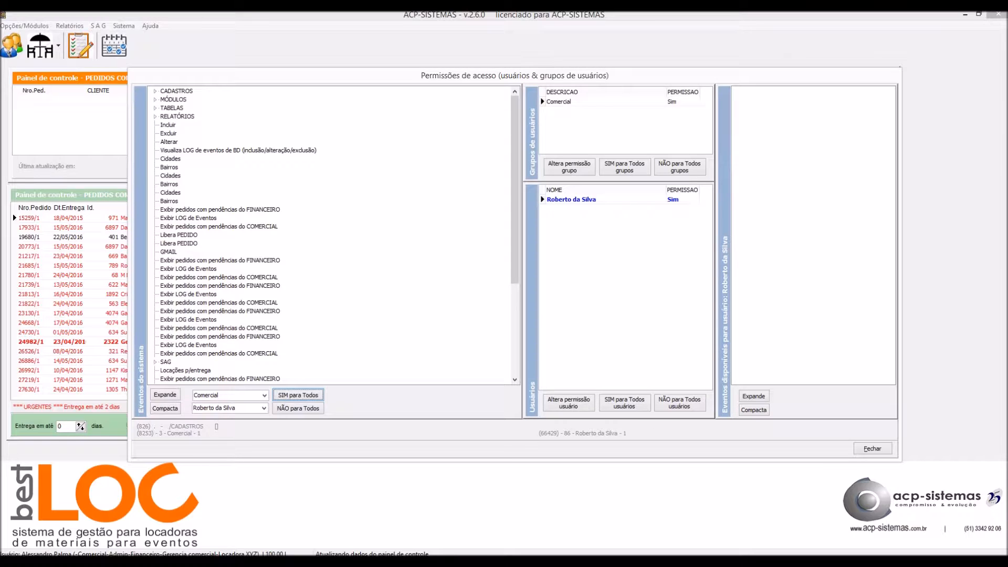
left_click(264, 408)
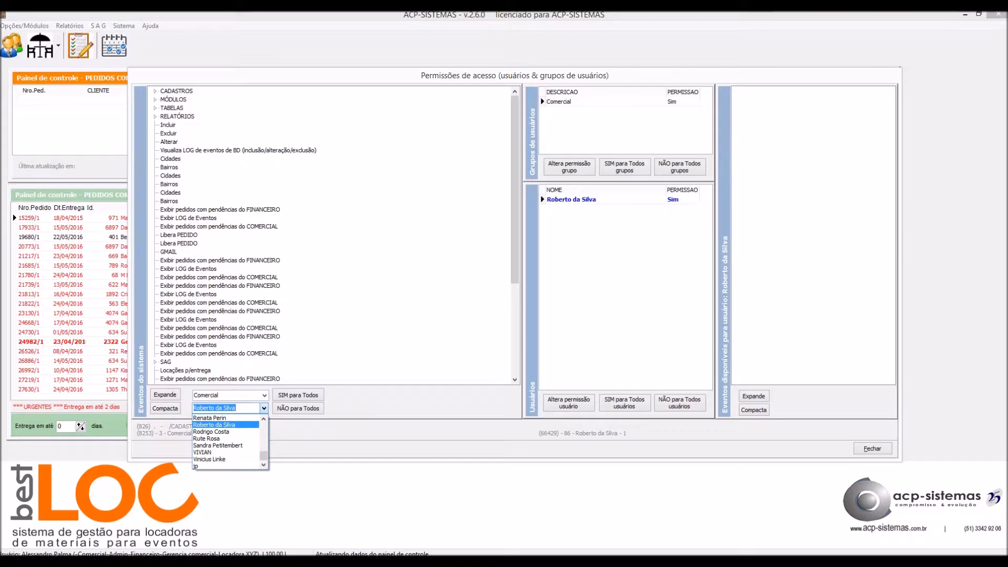
left_click(263, 419)
left_click(263, 418)
left_click(264, 418)
left_click(263, 419)
left_click(264, 419)
left_click(263, 418)
left_click(263, 419)
left_click(263, 418)
left_click(264, 419)
left_click(220, 418)
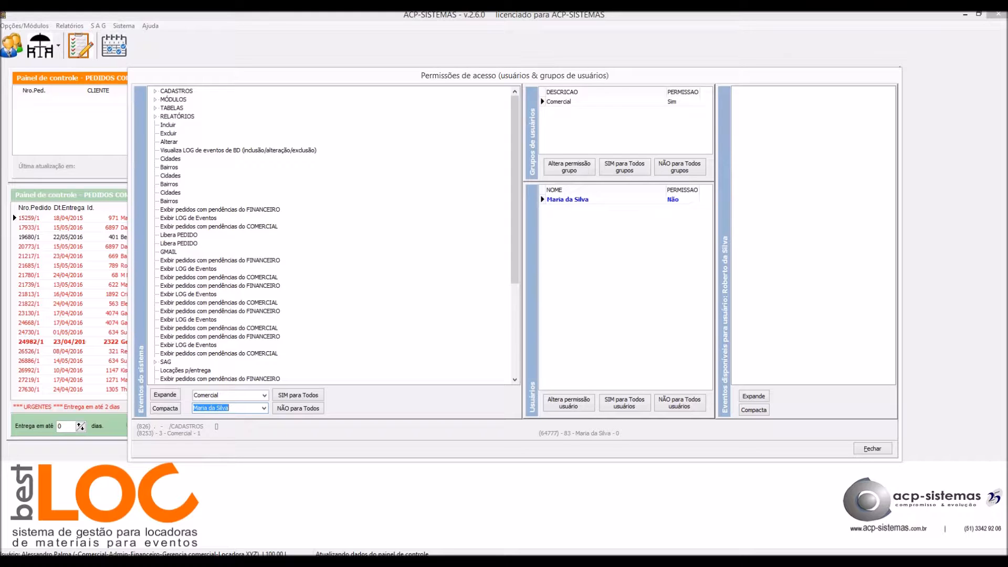
Grant the filtered Comercial user all CADASTROS event permissions with 'SIM para Todos'.
key("Tab")
key("Return")
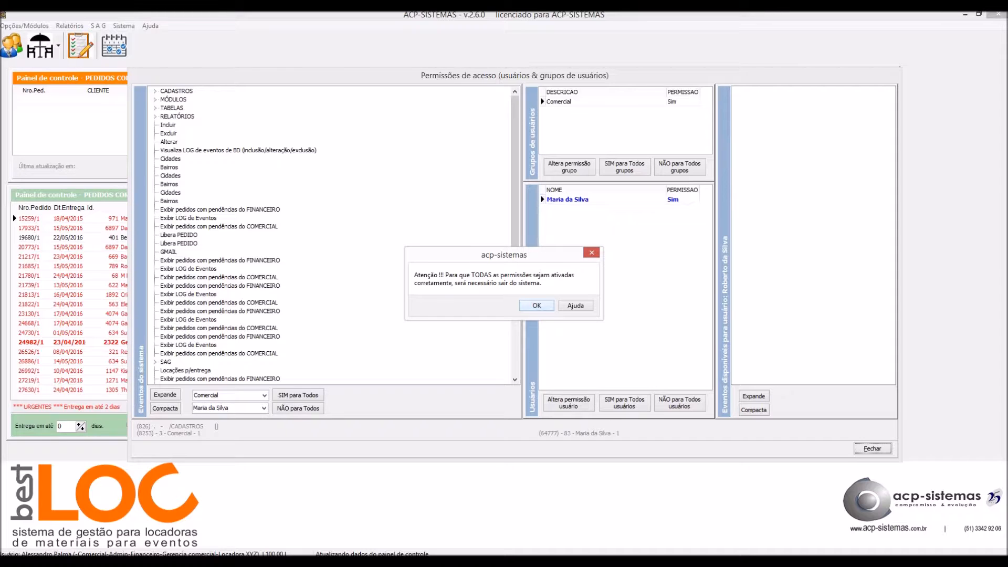
key("Return")
key("Return")
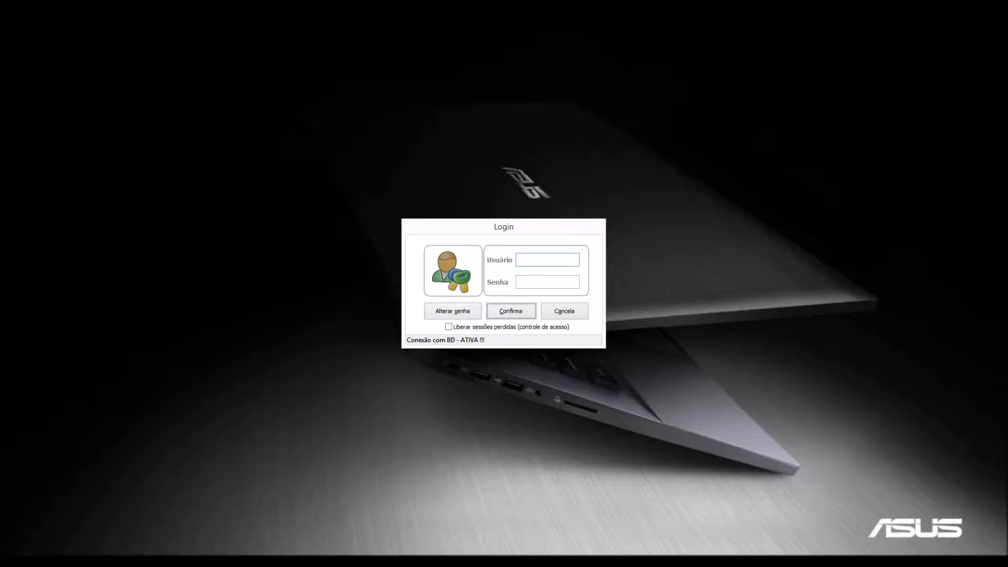
Log in with the new user's login and initial password, correcting a mistyped password.
key("Tab")
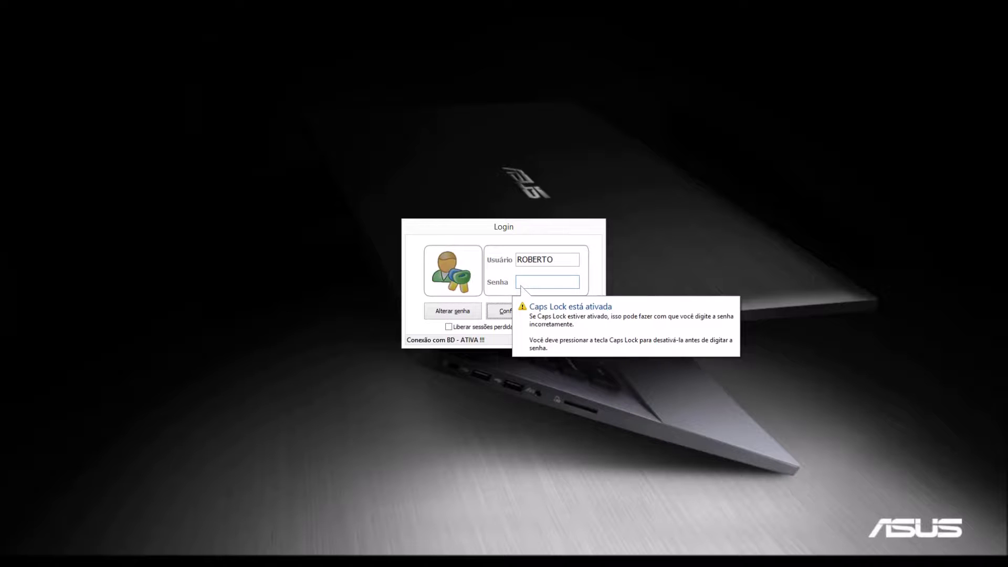
key("Caps_Lock")
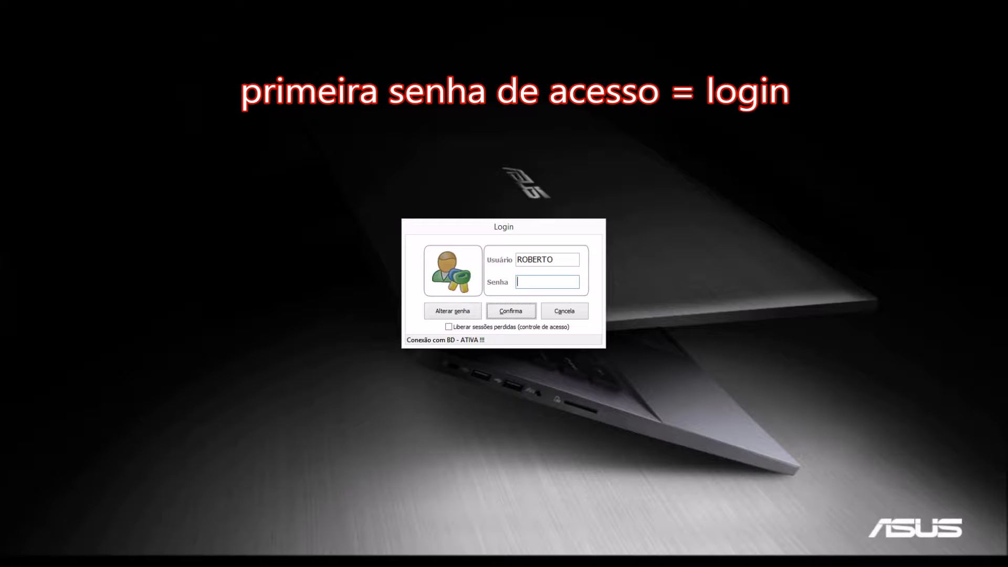
key("Caps_Lock")
key("BackSpace")
key("BackSpace")
key("BackSpace")
key("BackSpace")
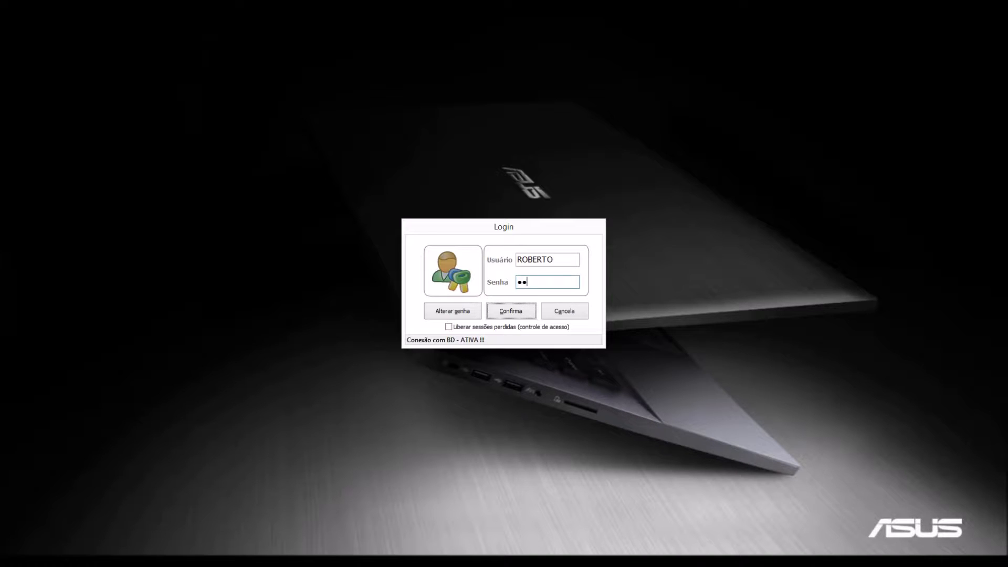
key("Return")
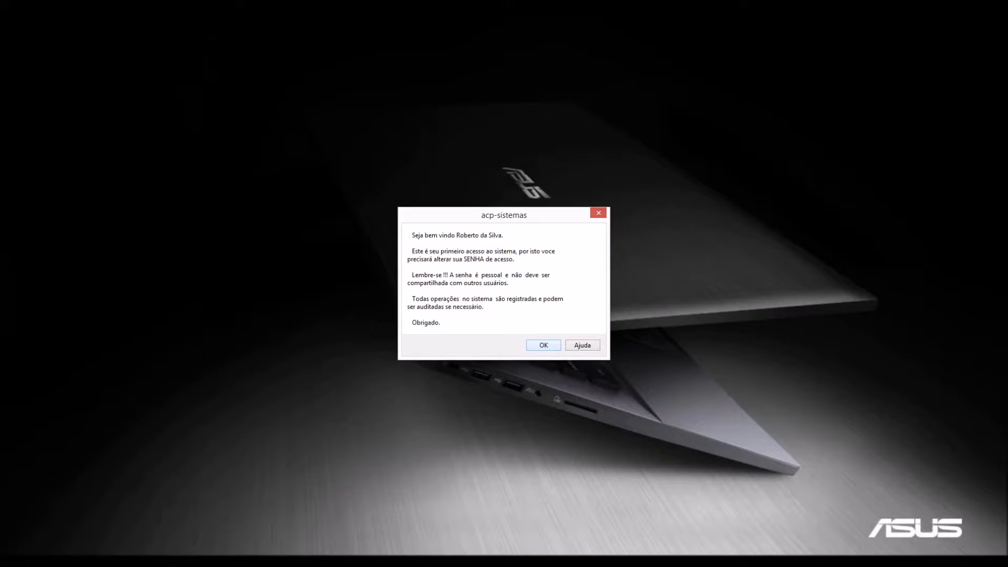
Acknowledge the first-access notice, then enter and confirm a new personal access password.
key("Return")
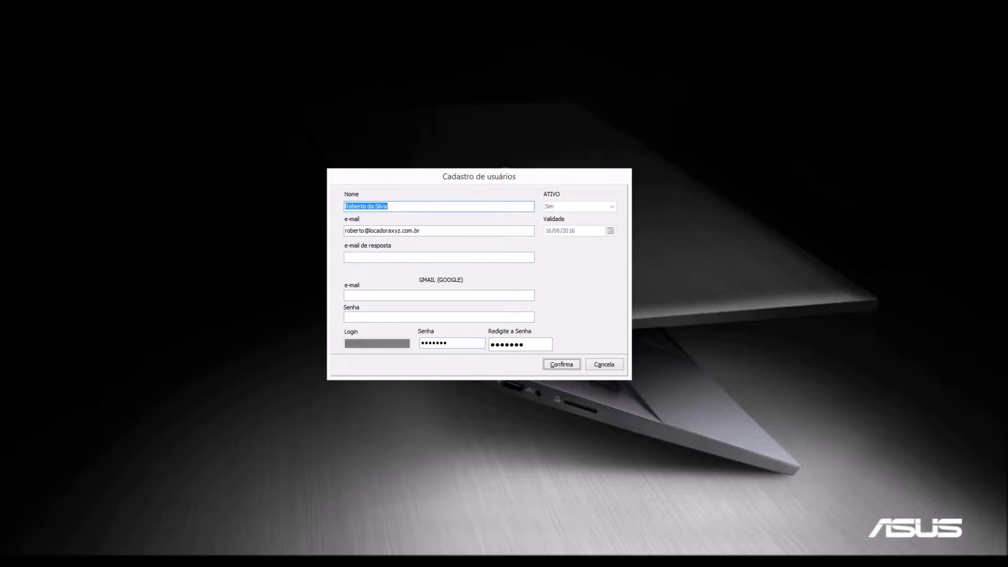
left_click(433, 343)
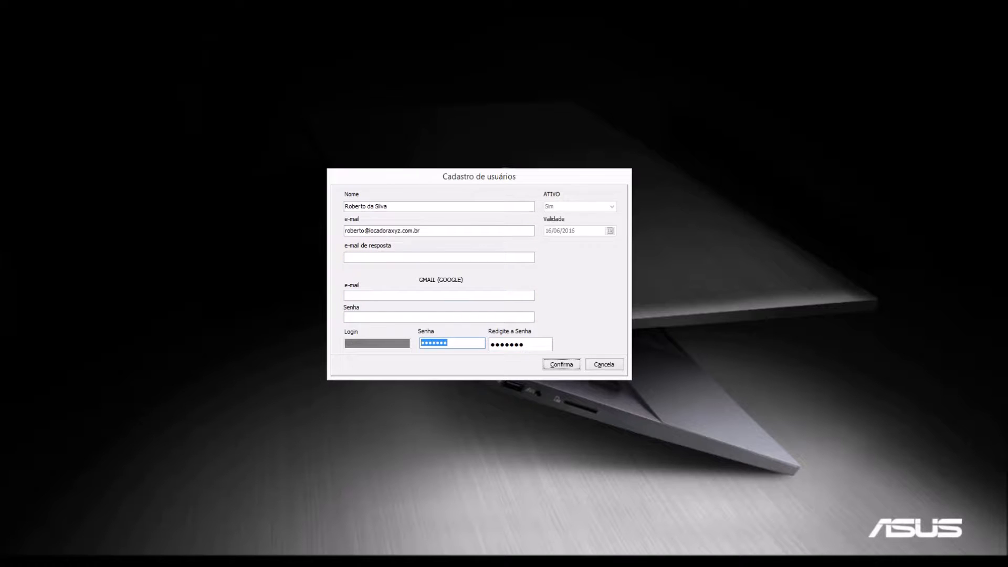
key("Tab")
left_click(453, 343)
key("Tab")
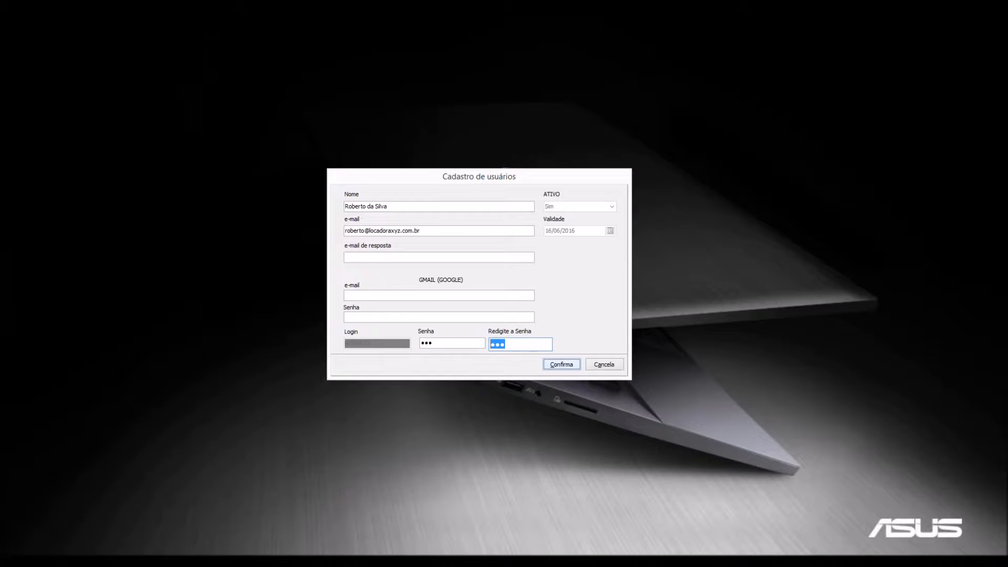
key("Return")
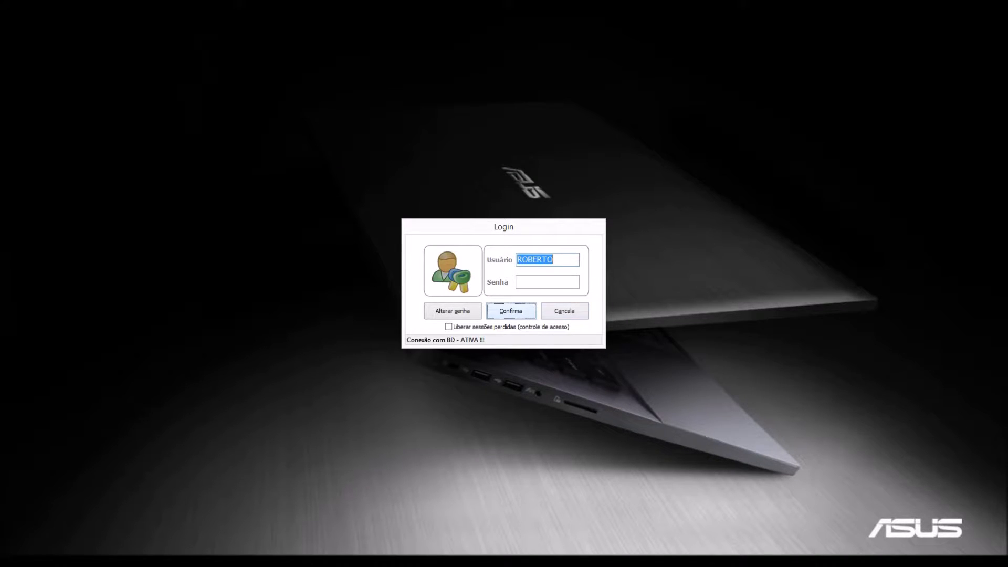
Enter the new password in Senha and log in to the dashboard.
left_click(548, 282)
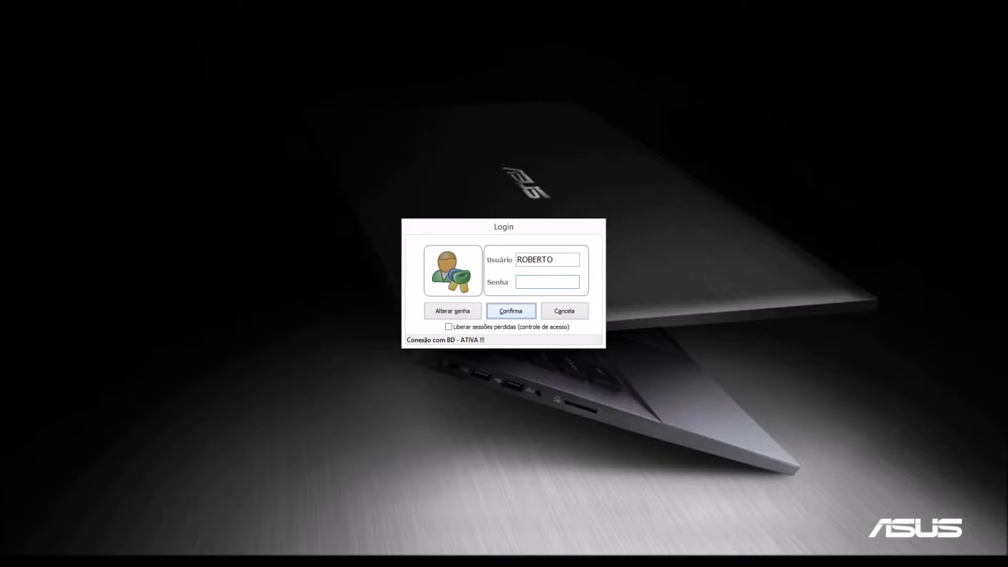
key("Return")
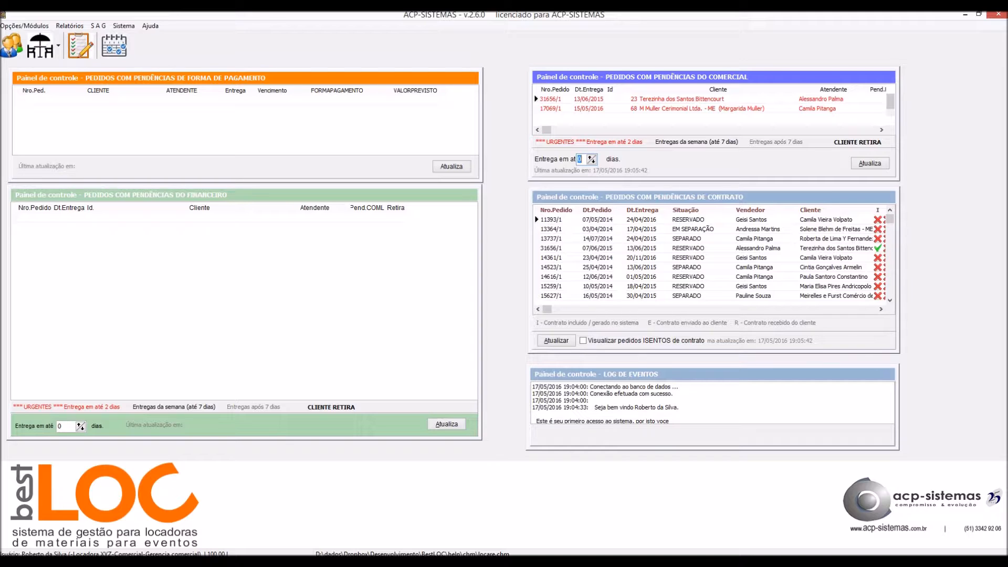
left_click(124, 26)
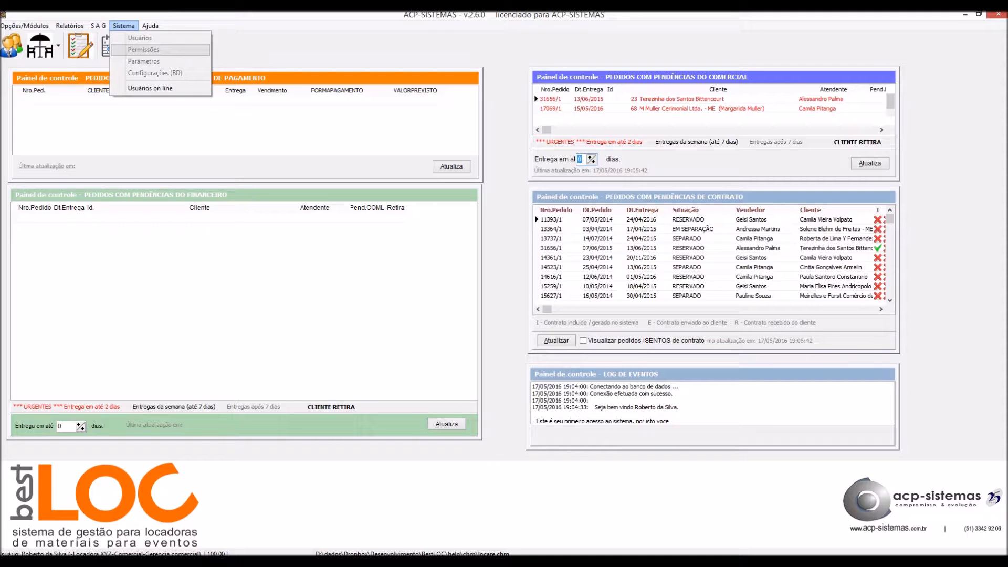
left_click(26, 26)
left_click(27, 25)
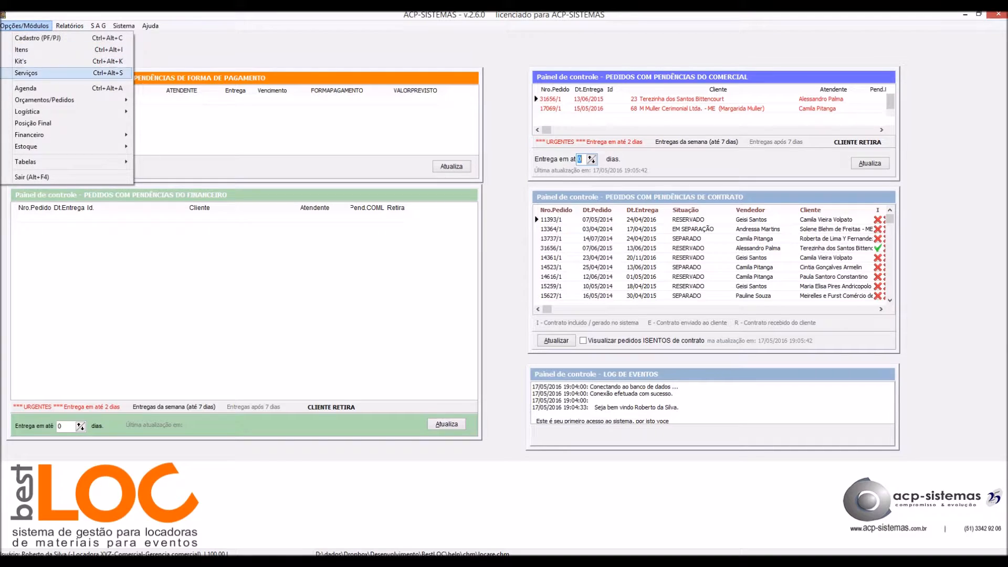
mouse_move(69, 26)
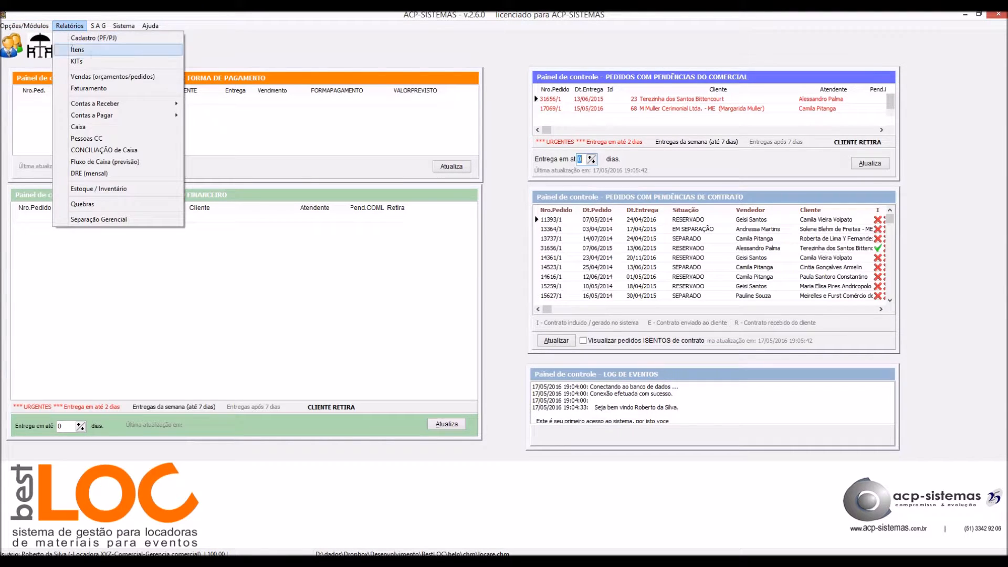
mouse_move(25, 26)
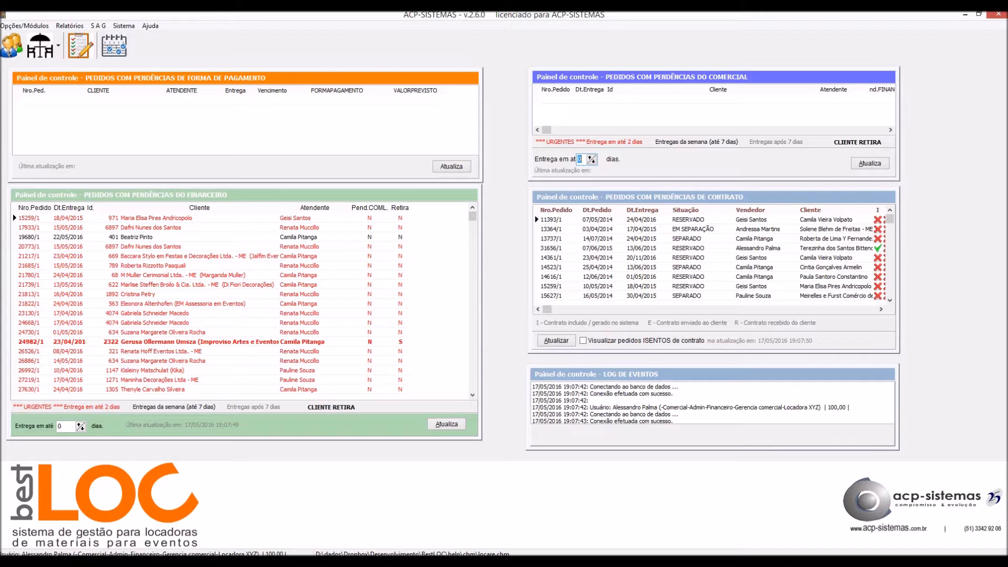
left_click(124, 26)
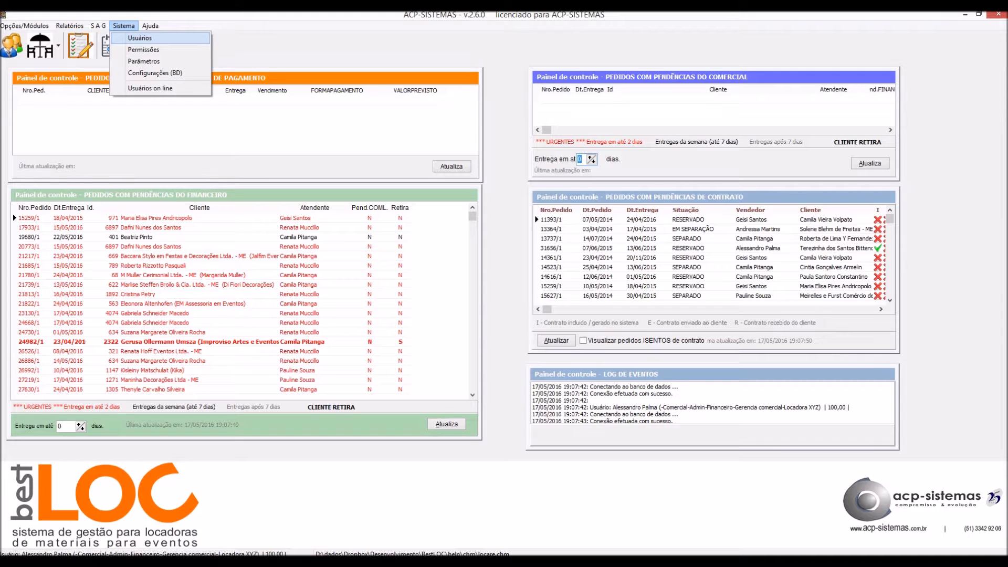
key("Return")
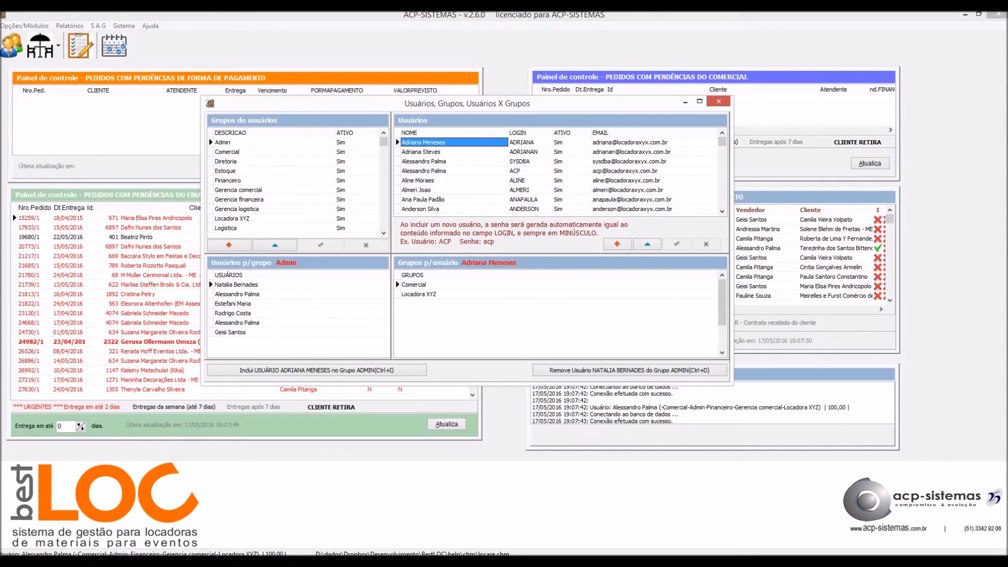
left_click(719, 102)
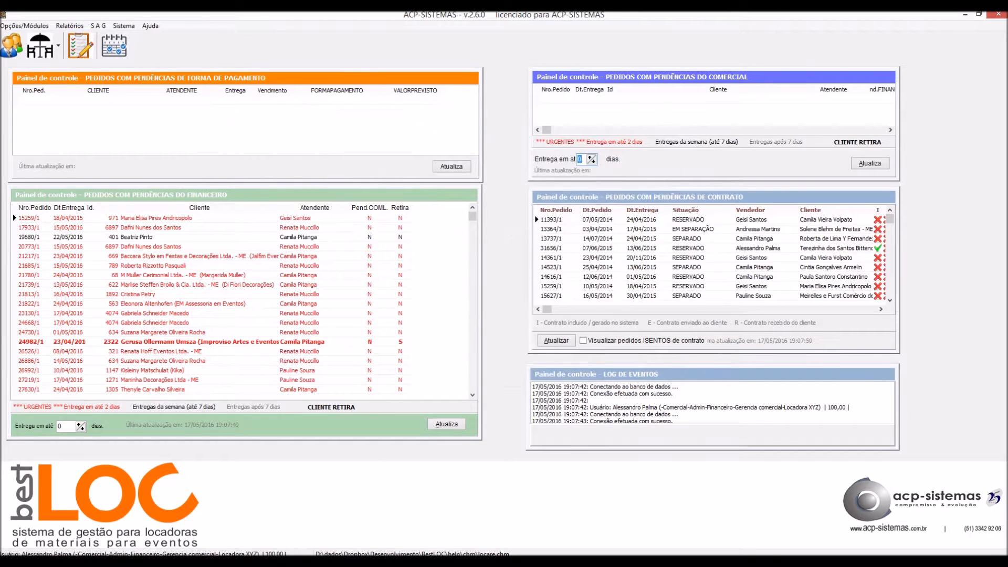
Open Usuários from the Sistema menu to list user groups, users and memberships.
key("alt+s")
key("Down")
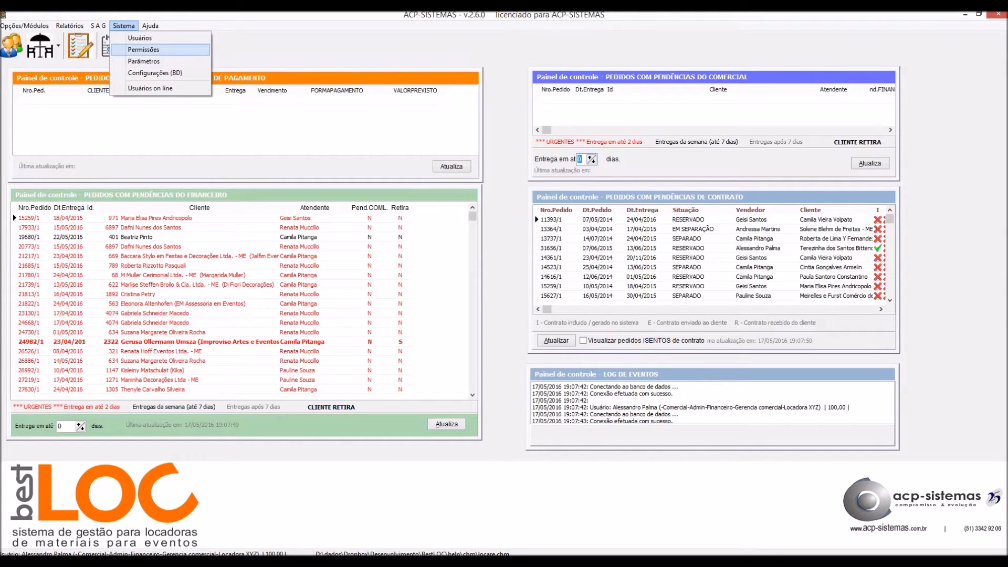
key("Down")
key("Up")
key("Up")
key("Down")
key("Down")
key("Up")
key("Down")
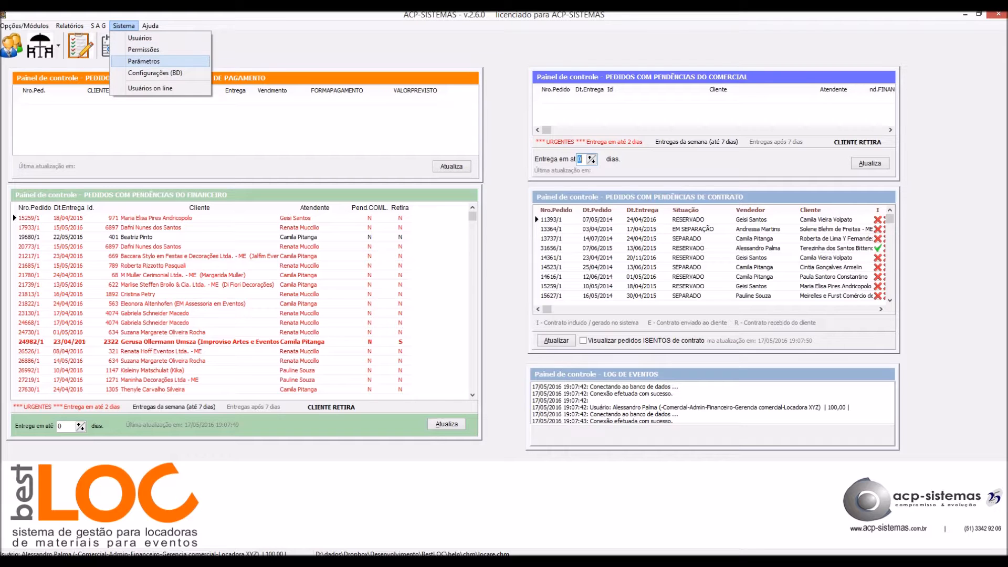
key("Up")
key("Up")
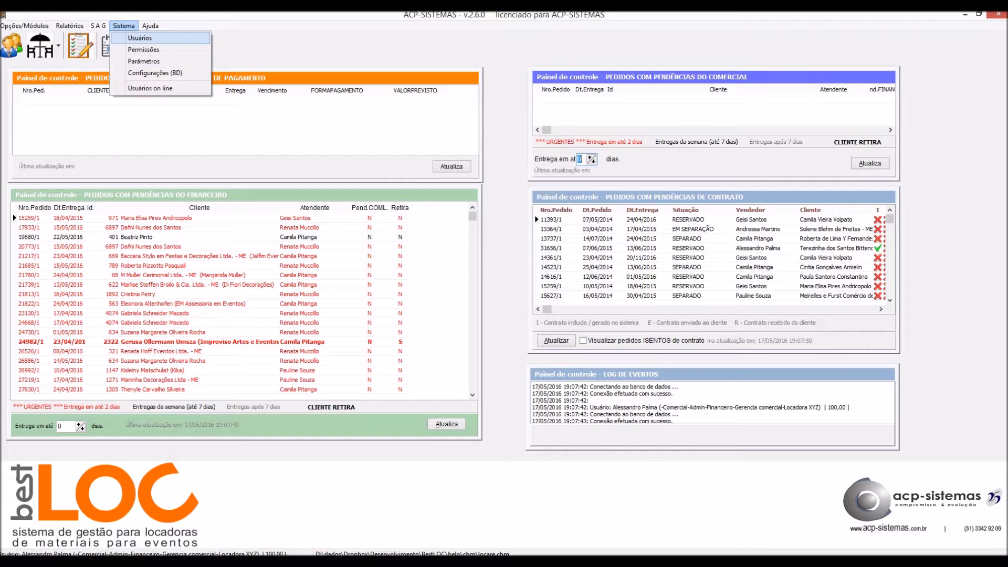
key("Return")
key("Page_Down")
key("Page_Down")
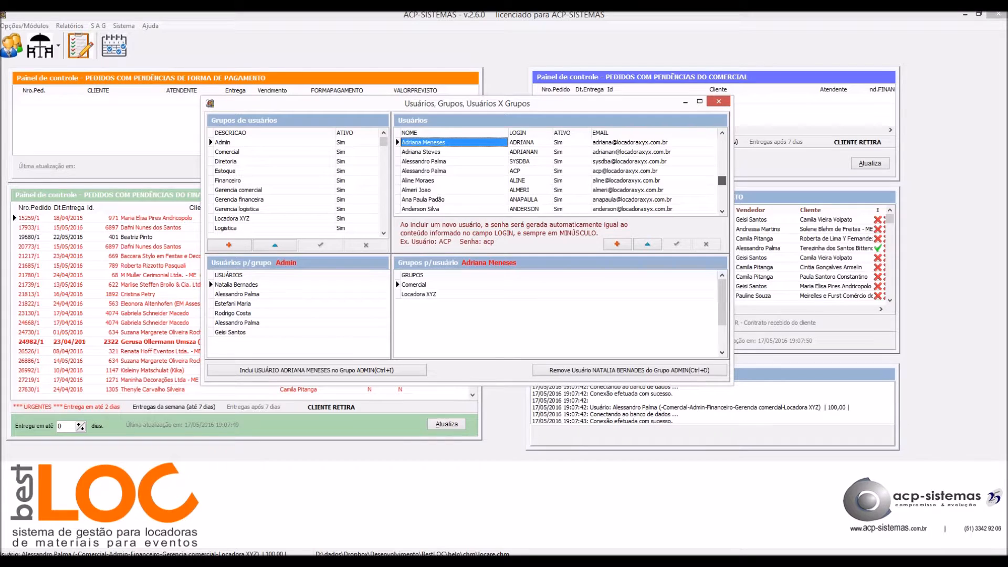
Open Cadastro USUÁRIO for the newly registered user from its row's context menu.
left_click(451, 152)
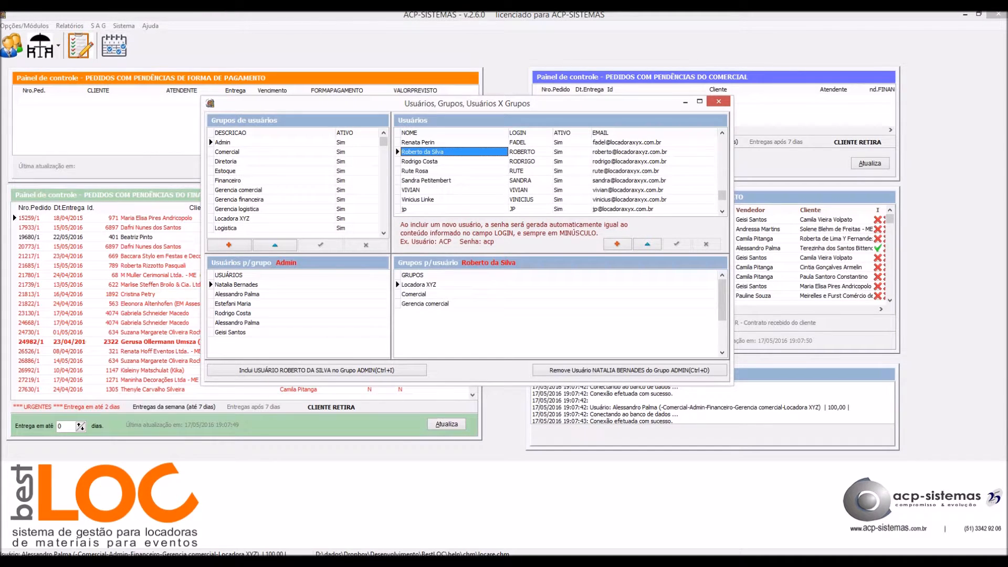
right_click(478, 152)
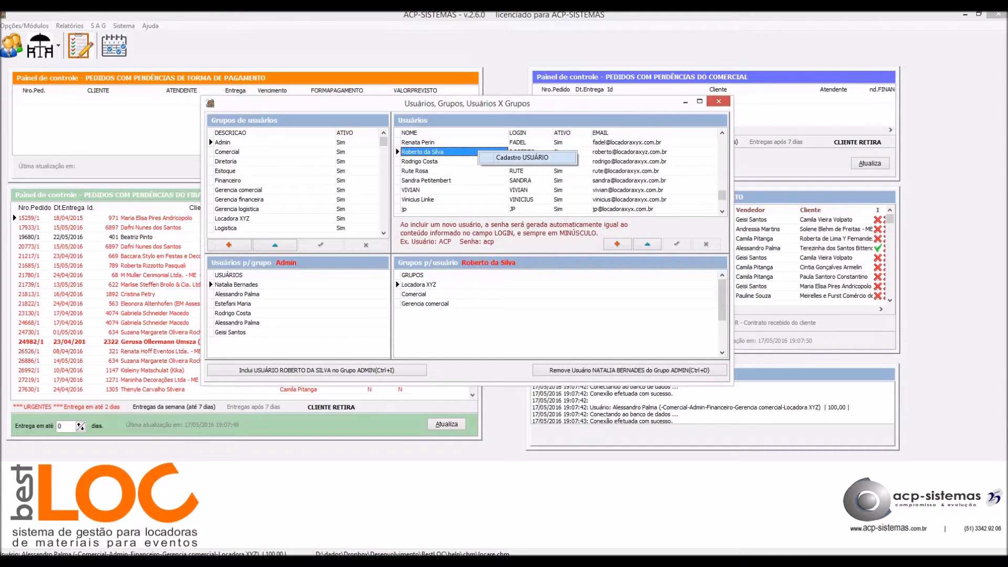
left_click(522, 158)
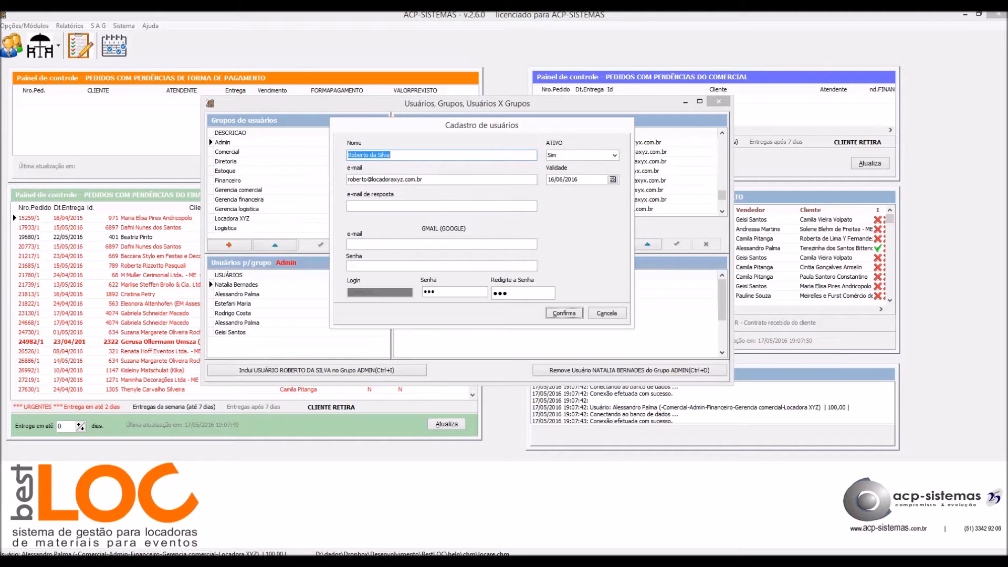
Select the company address in the 'e-mail de resposta' field, then go to the GMAIL e-mail field.
left_click(349, 206)
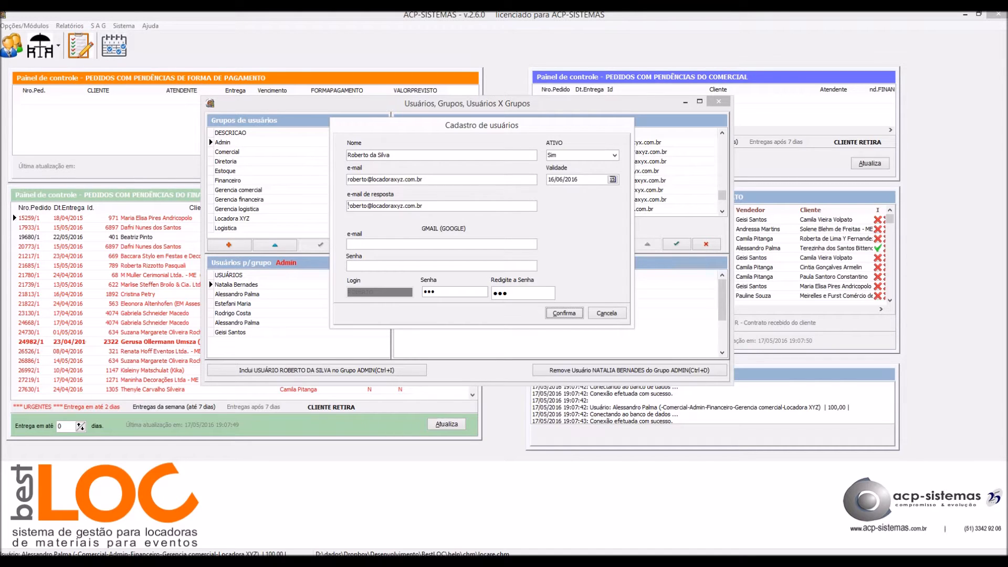
left_click(347, 206)
key("shift+End")
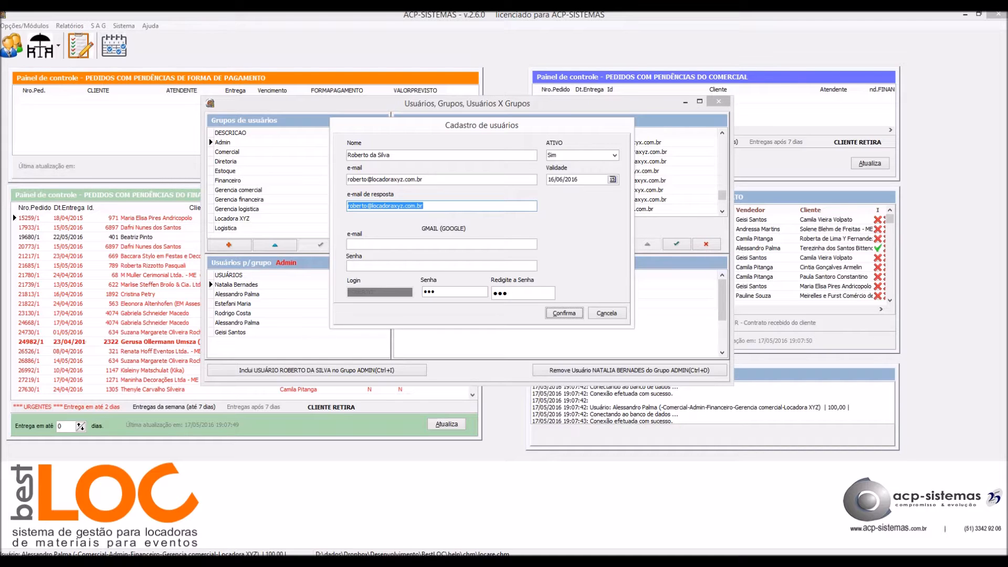
left_click(441, 243)
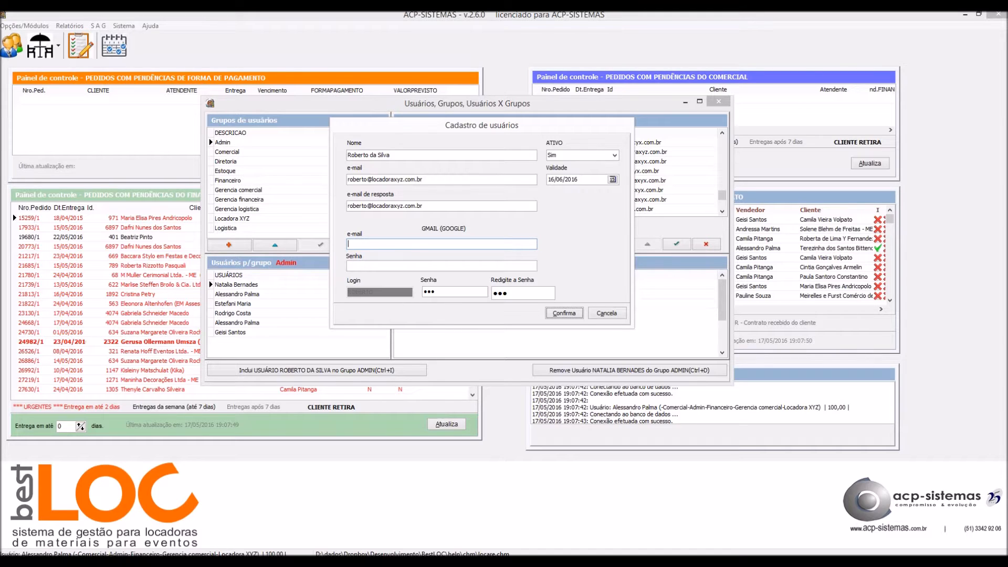
Copy the reply e-mail into the GMAIL e-mail field and enter the Gmail password below it.
key("shift+Tab")
key("ctrl+c")
key("Tab")
key("ctrl+v")
left_click_drag(373, 244, 423, 244)
type("gma")
key("BackSpace")
key("BackSpace")
key("BackSpace")
key("BackSpace")
type("gmail.")
key("BackSpace")
key("BackSpace")
key("BackSpace")
key("shift+Home")
key("ctrl+v")
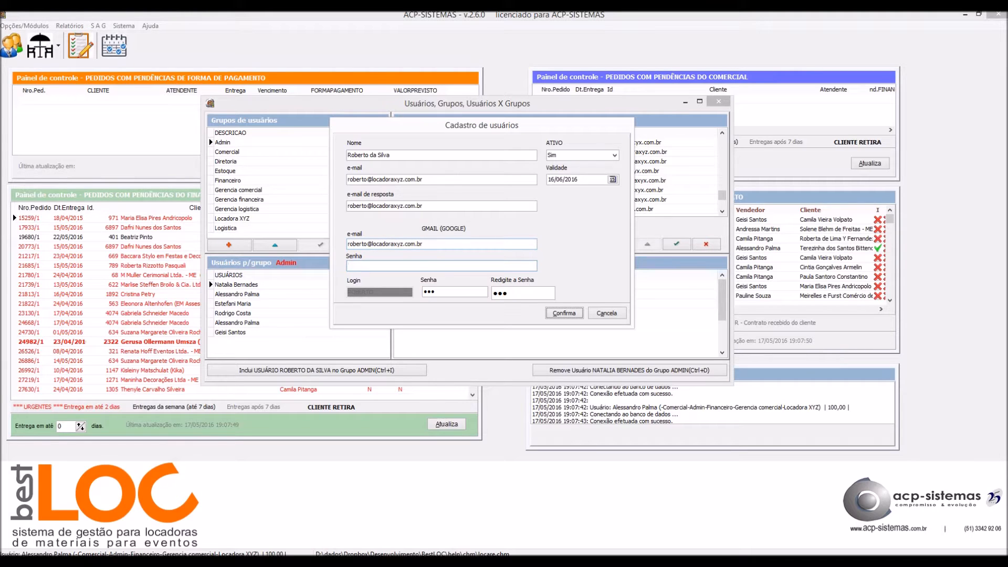
type("••••••••••")
double_click(367, 266)
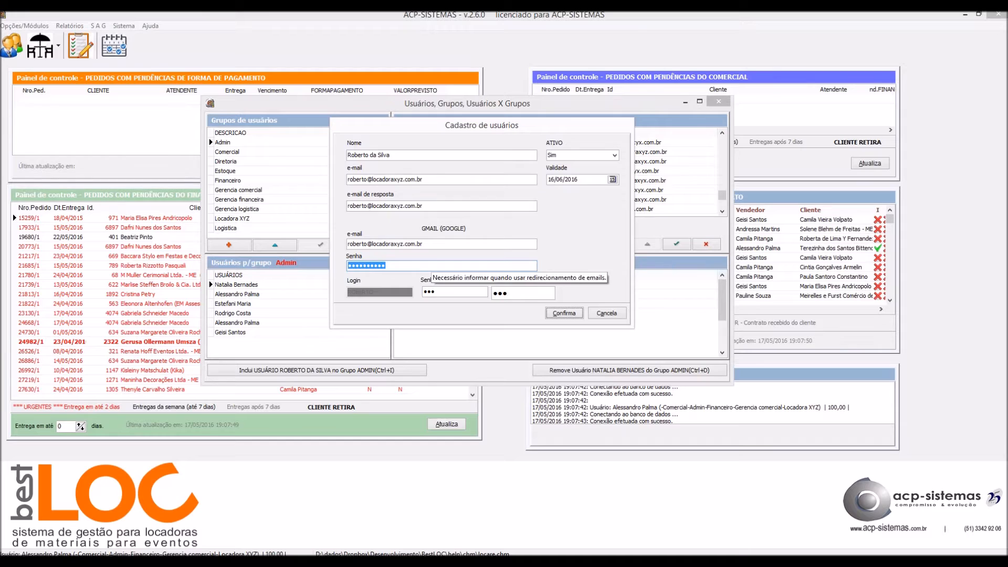
Leave the ATIVO status set to Sim.
left_click(614, 155)
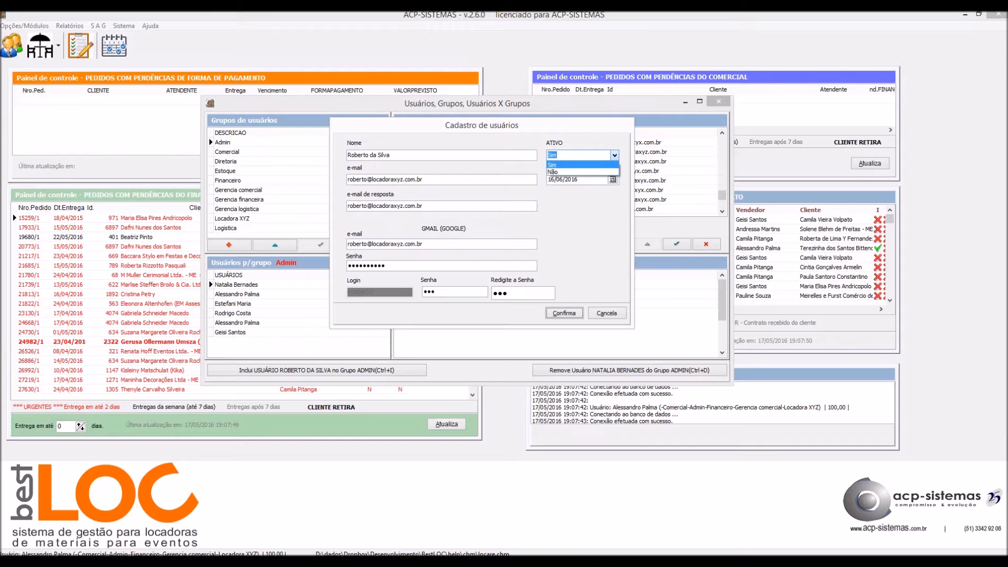
left_click(583, 165)
left_click(615, 155)
left_click(583, 172)
left_click(614, 155)
left_click(583, 165)
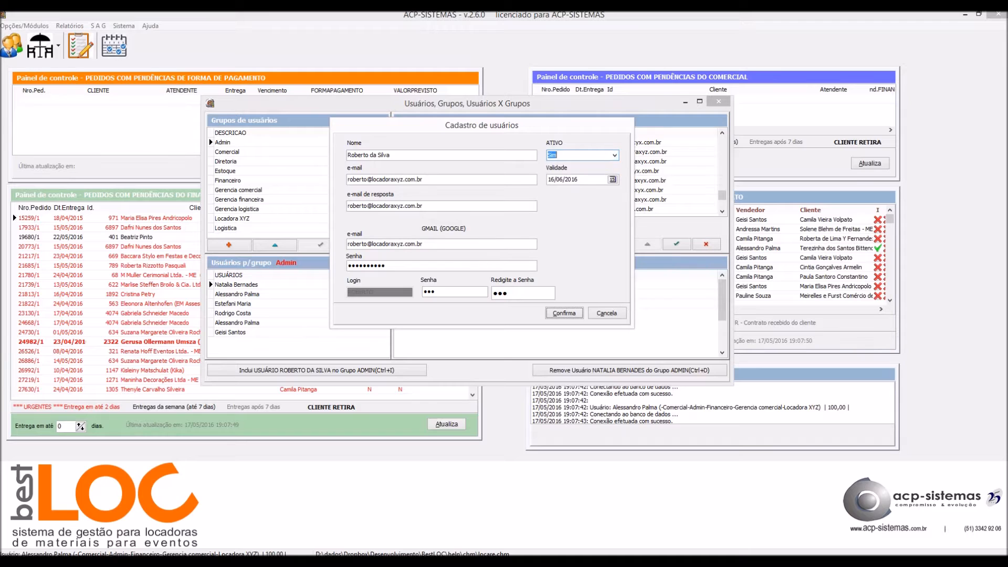
Change the validity date from 16/06/2016 to 16/06/2017 and save the registration.
key("Tab")
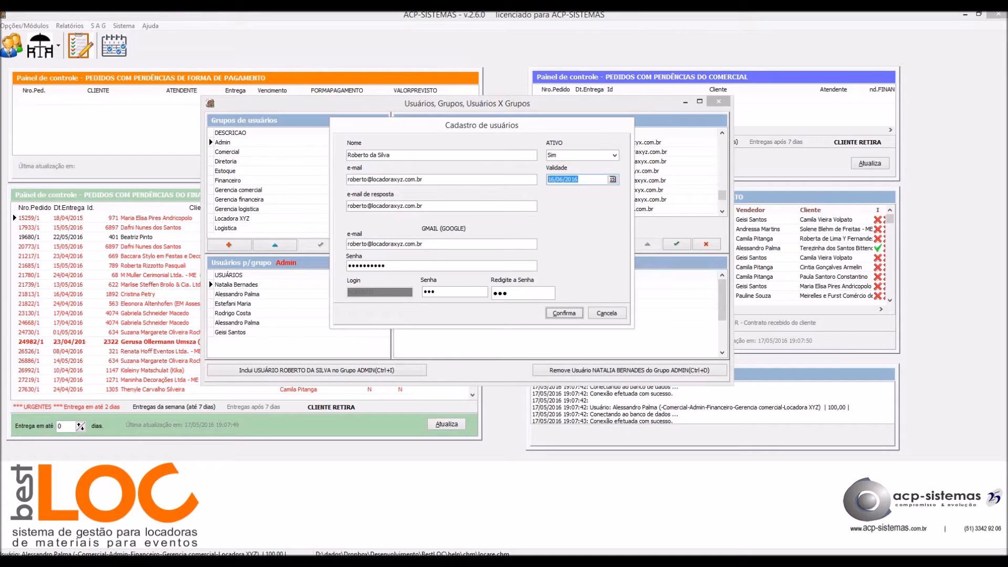
key("End")
key("BackSpace")
type("7")
key("Return")
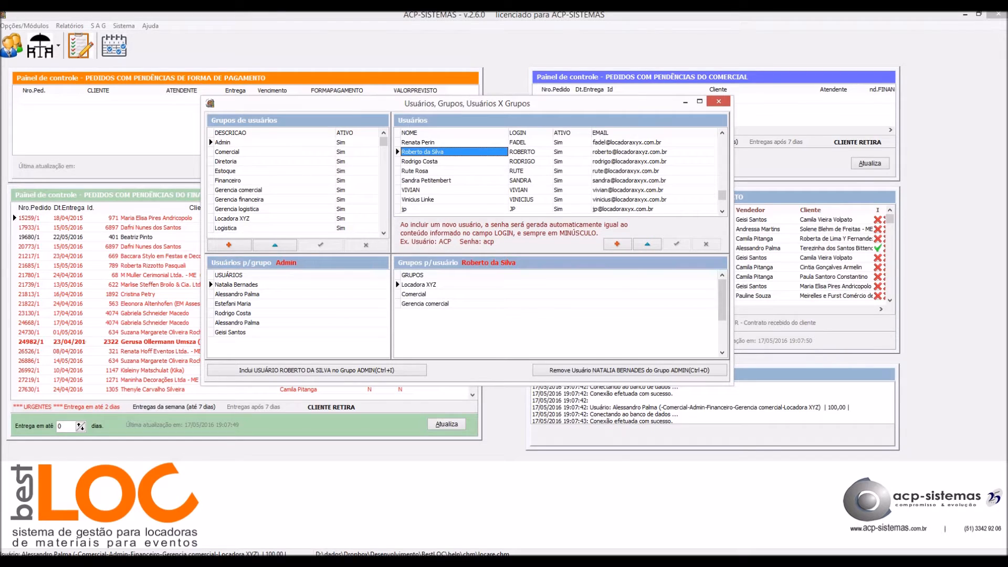
Reopen the edited user's Cadastro USUÁRIO form to check the 16/06/2017 validity.
right_click(463, 161)
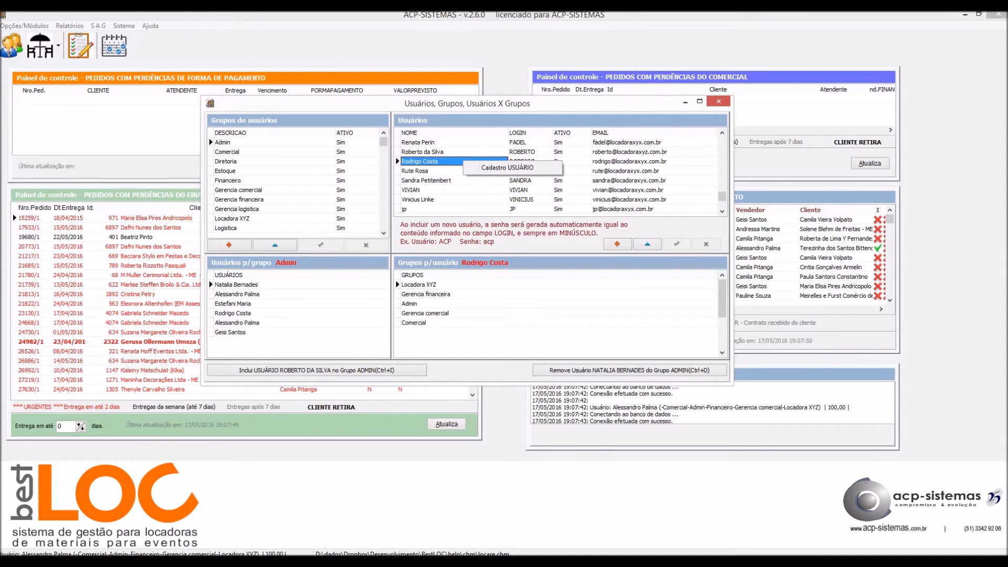
left_click(506, 167)
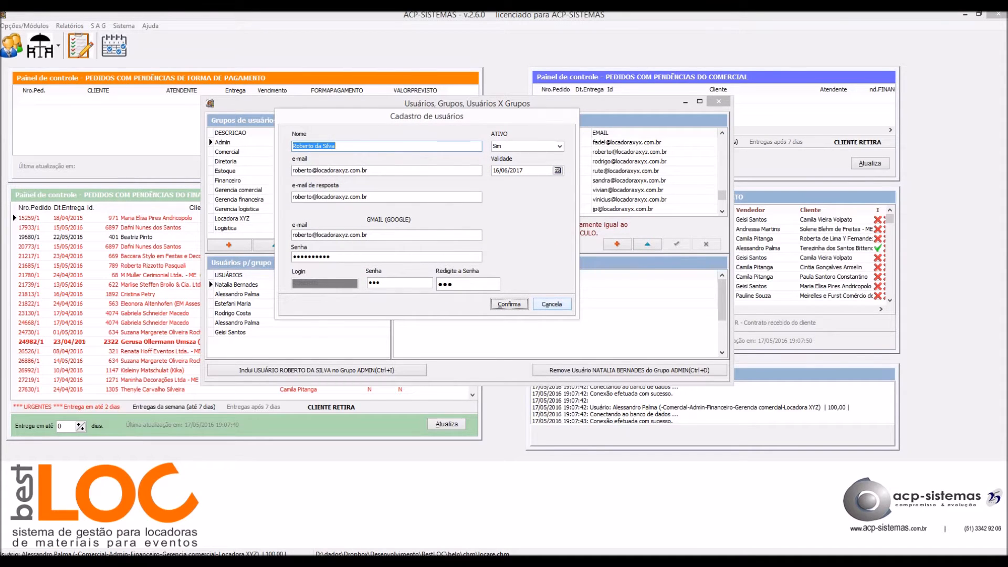
key("Return")
right_click(467, 152)
left_click(504, 160)
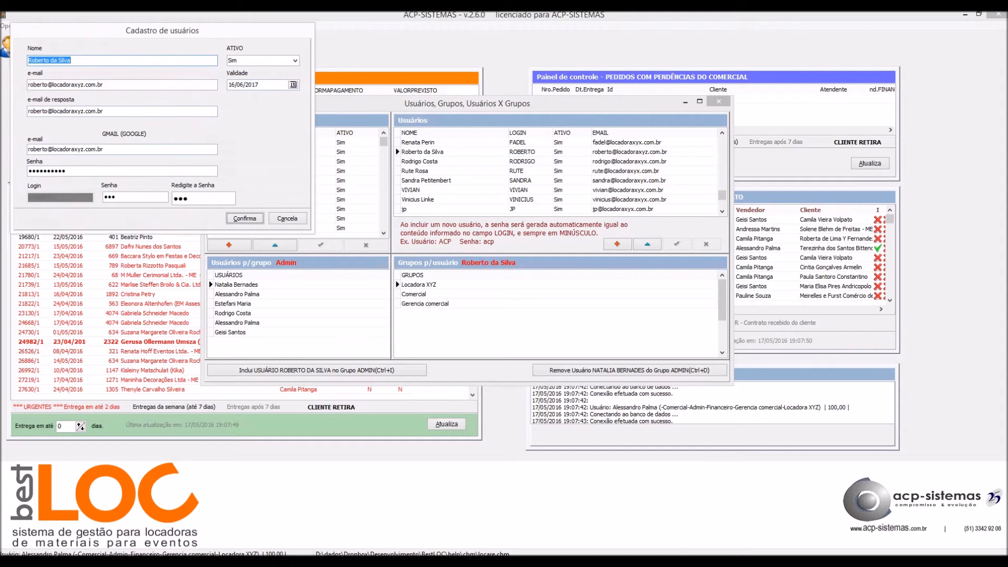
key("Return")
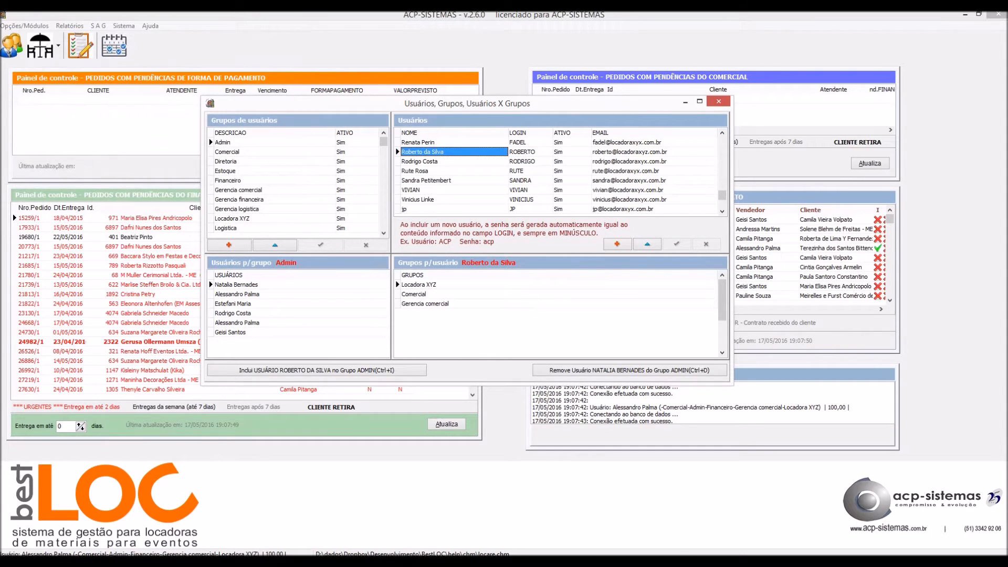
left_click(420, 161)
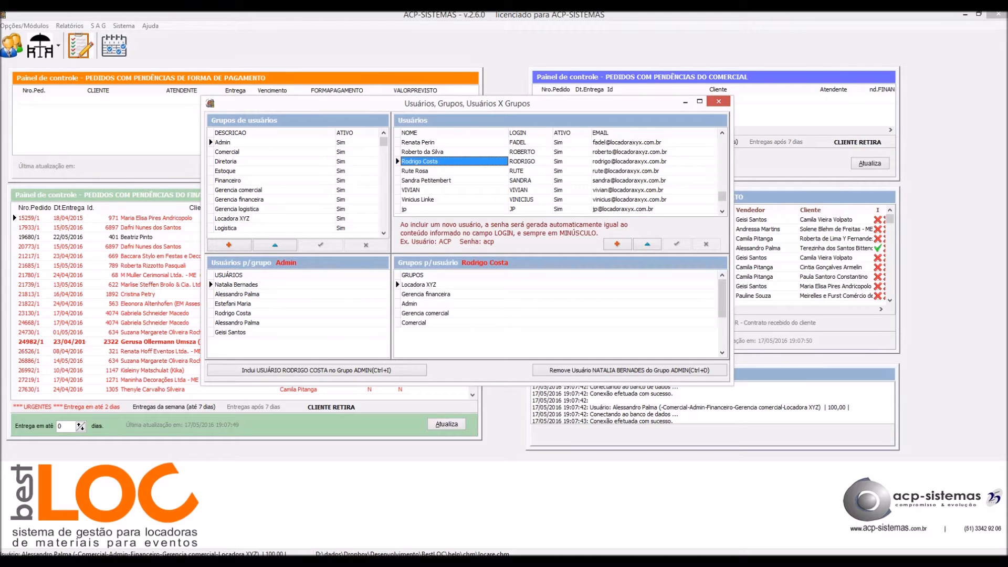
right_click(451, 152)
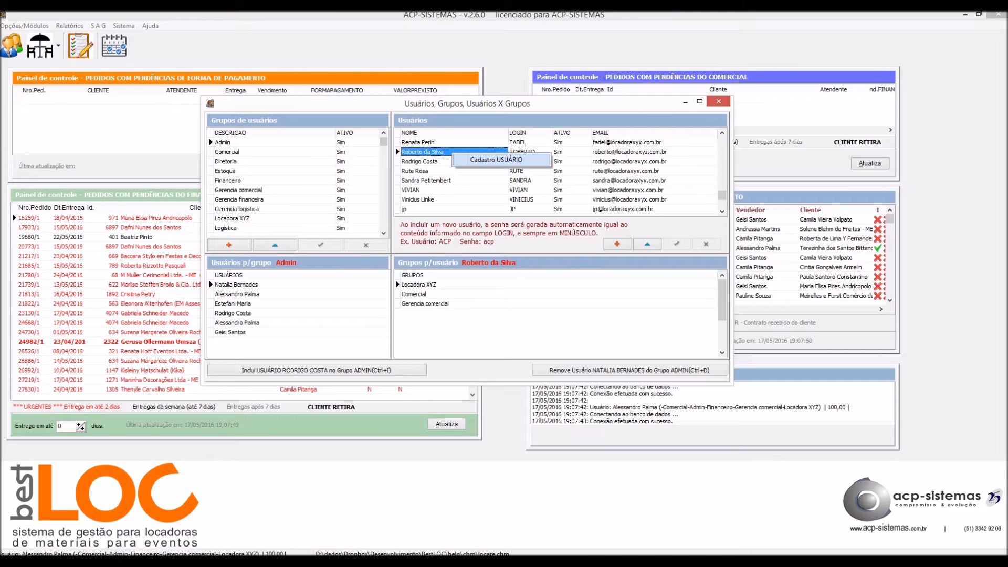
left_click(496, 159)
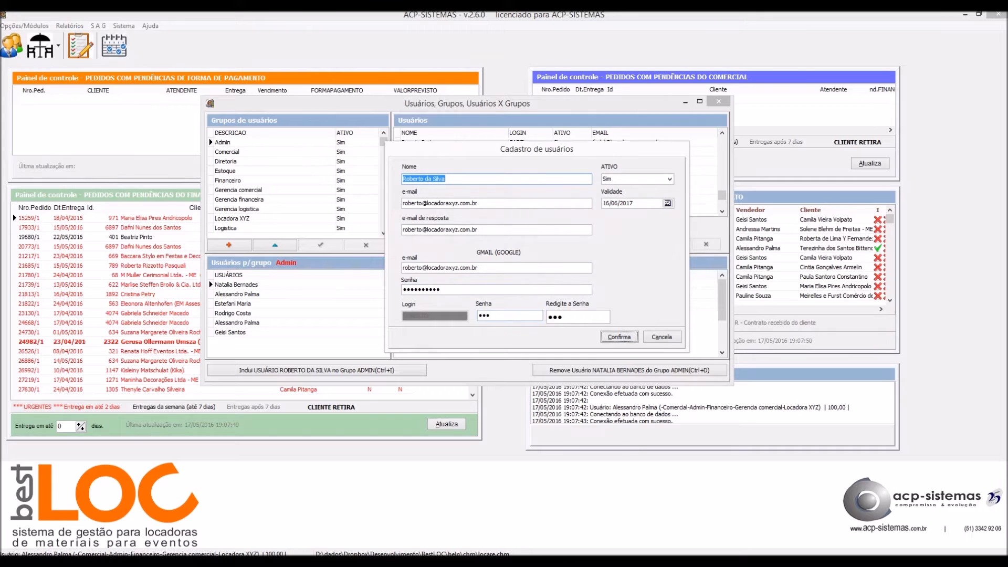
Enter the new login password in Senha and Redigite a Senha, then save the user's registration.
left_click(509, 315)
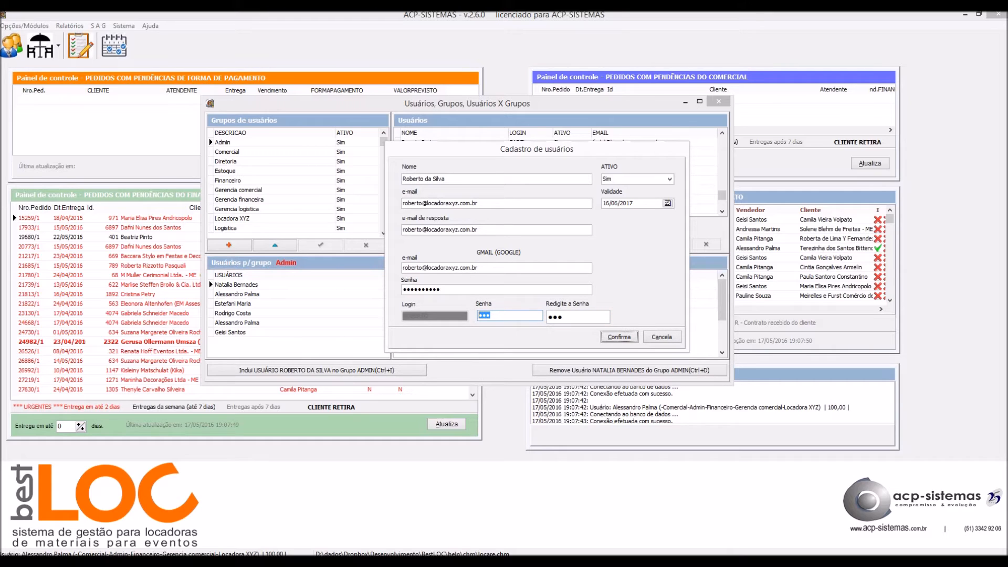
key("Tab")
key("Return")
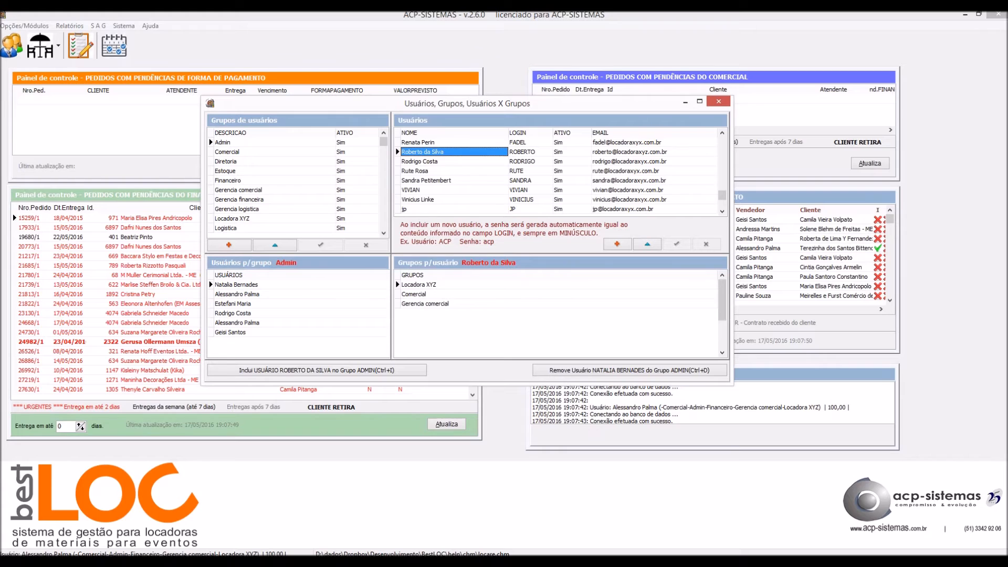
right_click(459, 151)
left_click(485, 156)
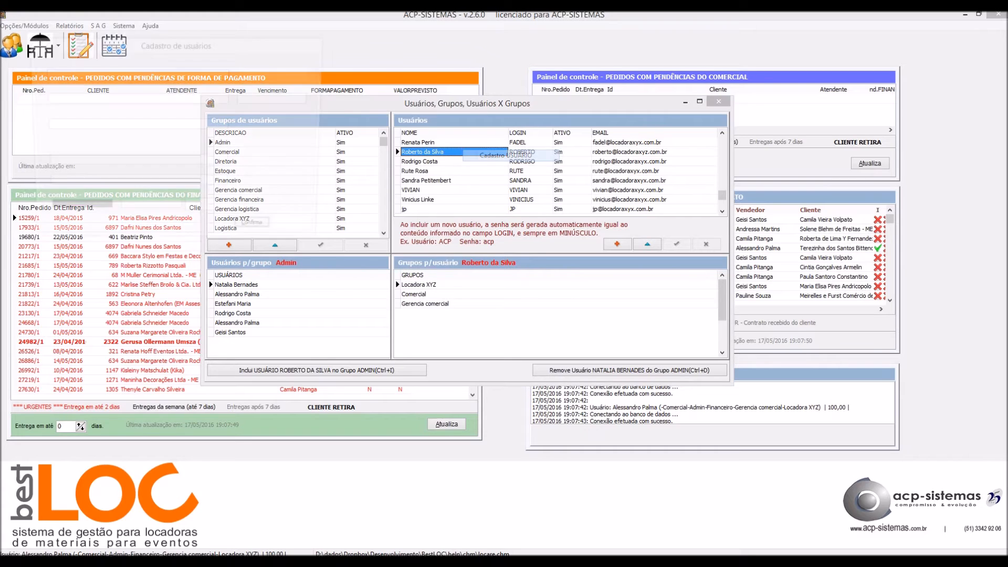
left_click(150, 211)
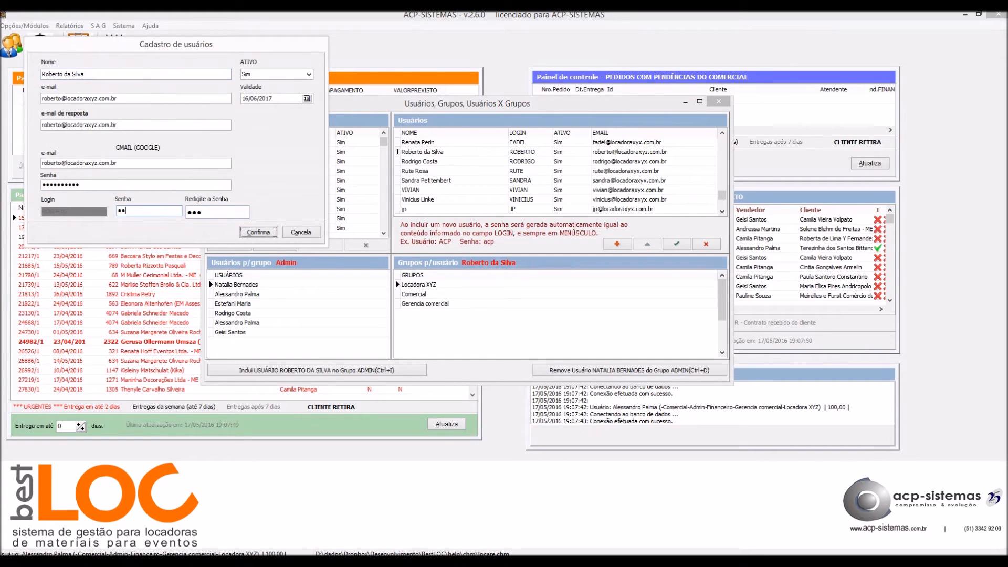
left_click(217, 212)
key("Return")
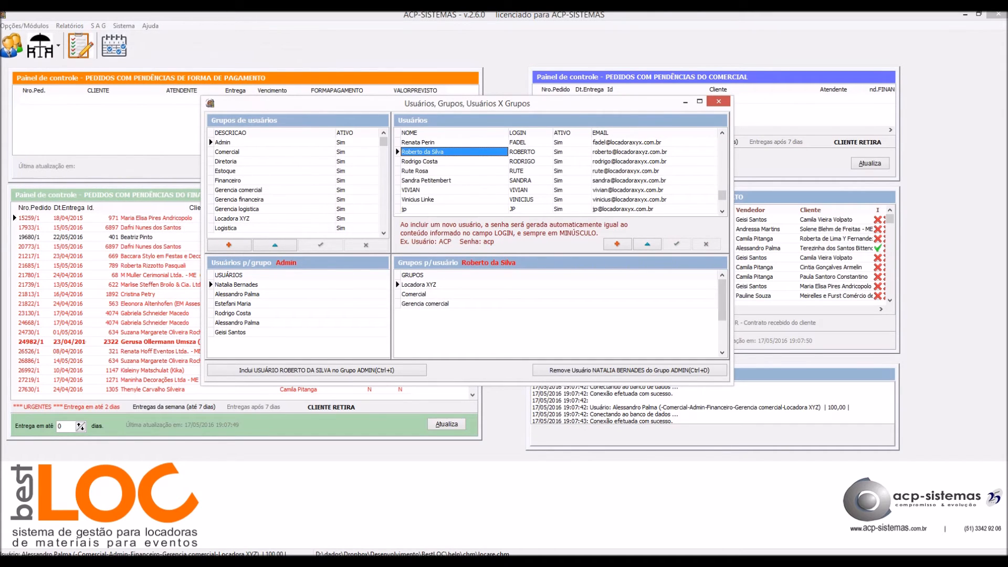